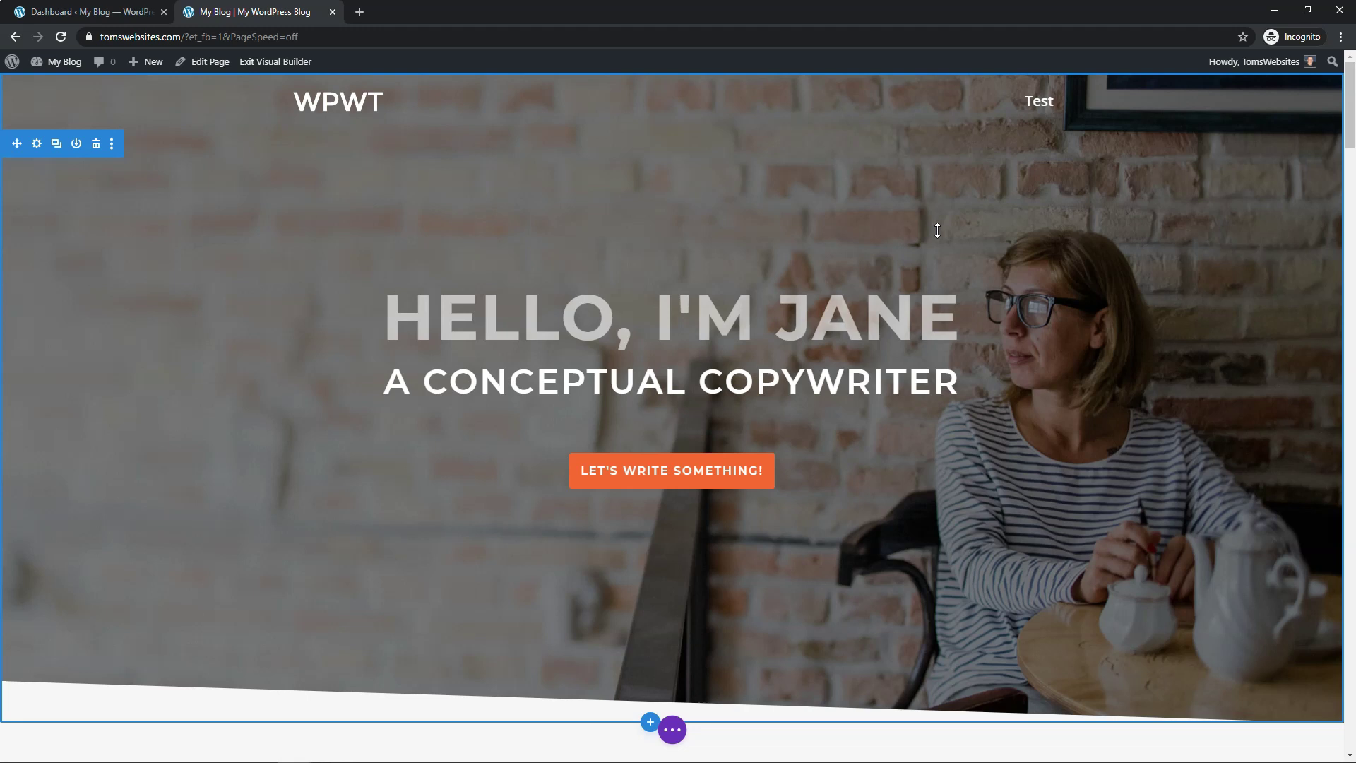
- Scroll the page past the hero to the ONE TRICK PONY services section
scroll(937, 230, down, 8)
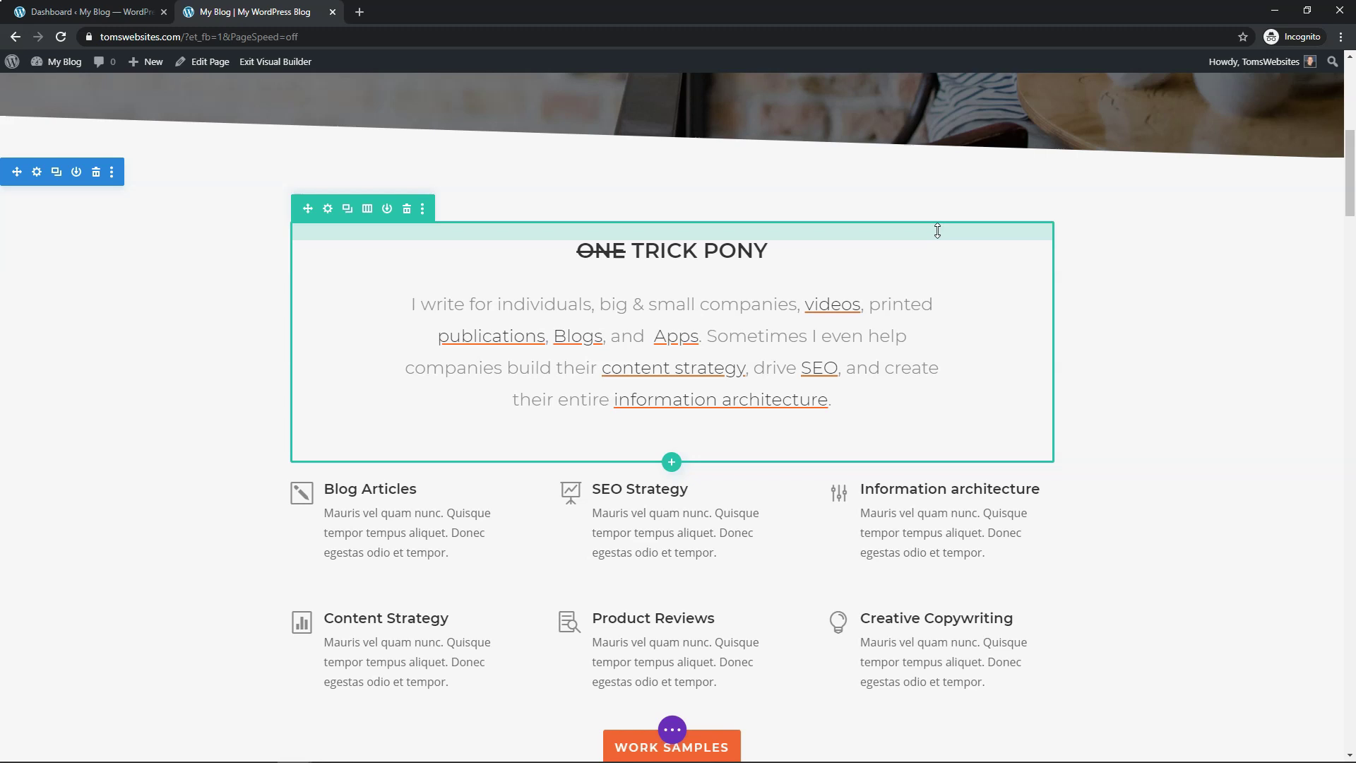
- Insert a one-column row below the ONE TRICK PONY intro and add a Button module
click(669, 464)
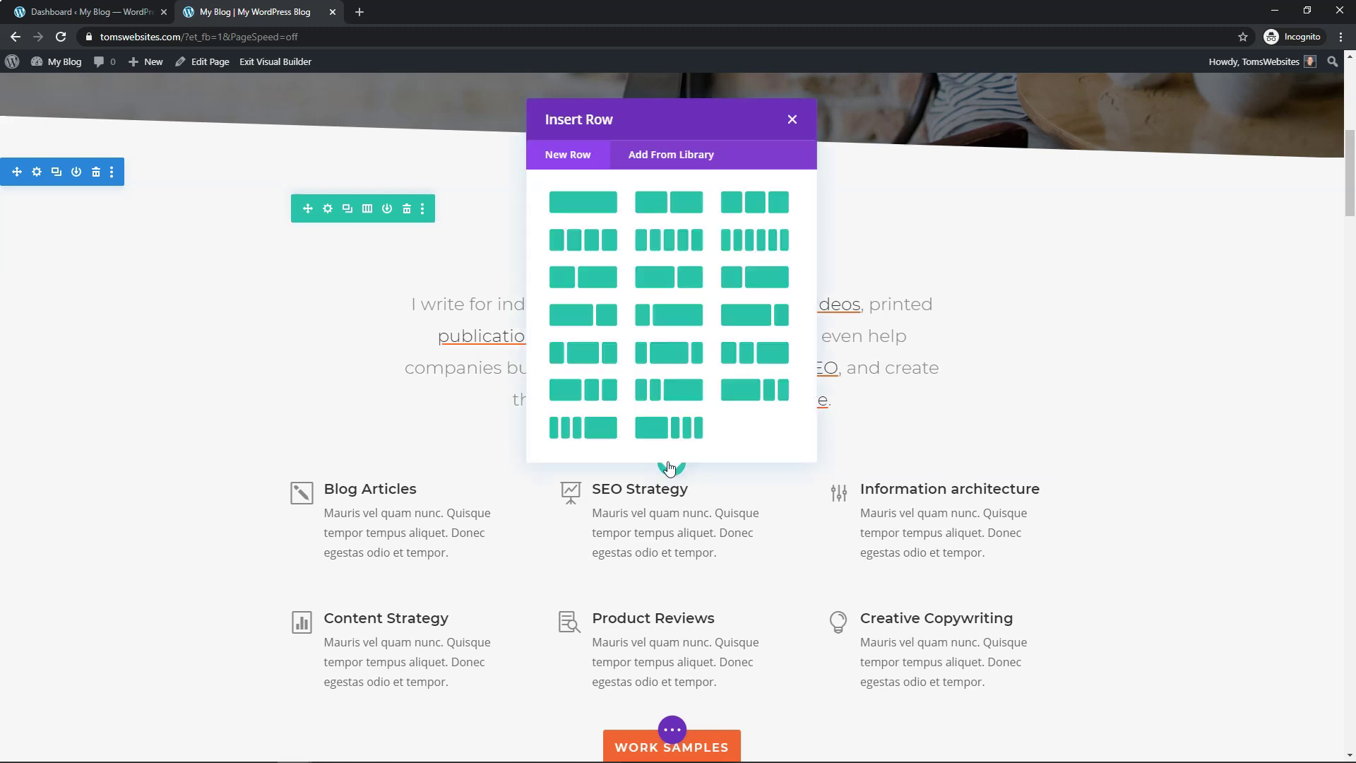
click(576, 198)
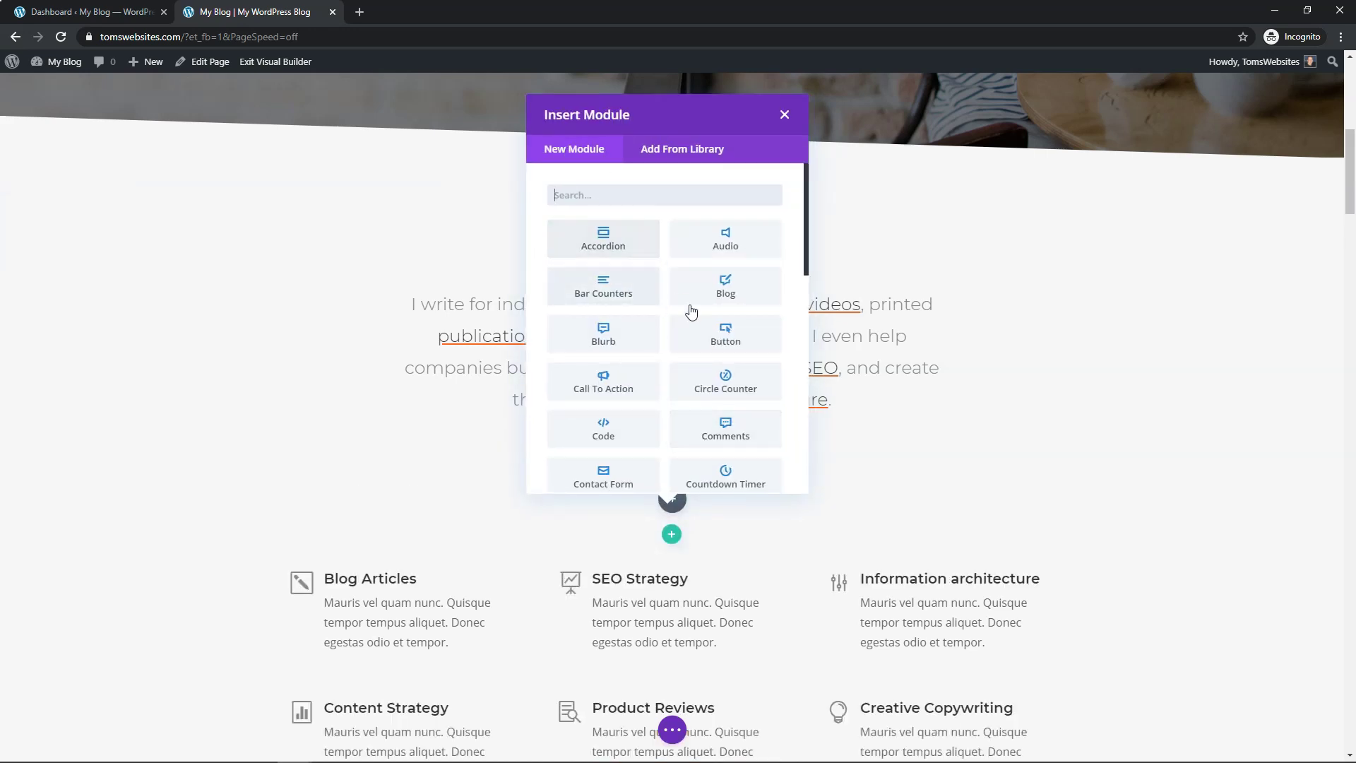
click(727, 335)
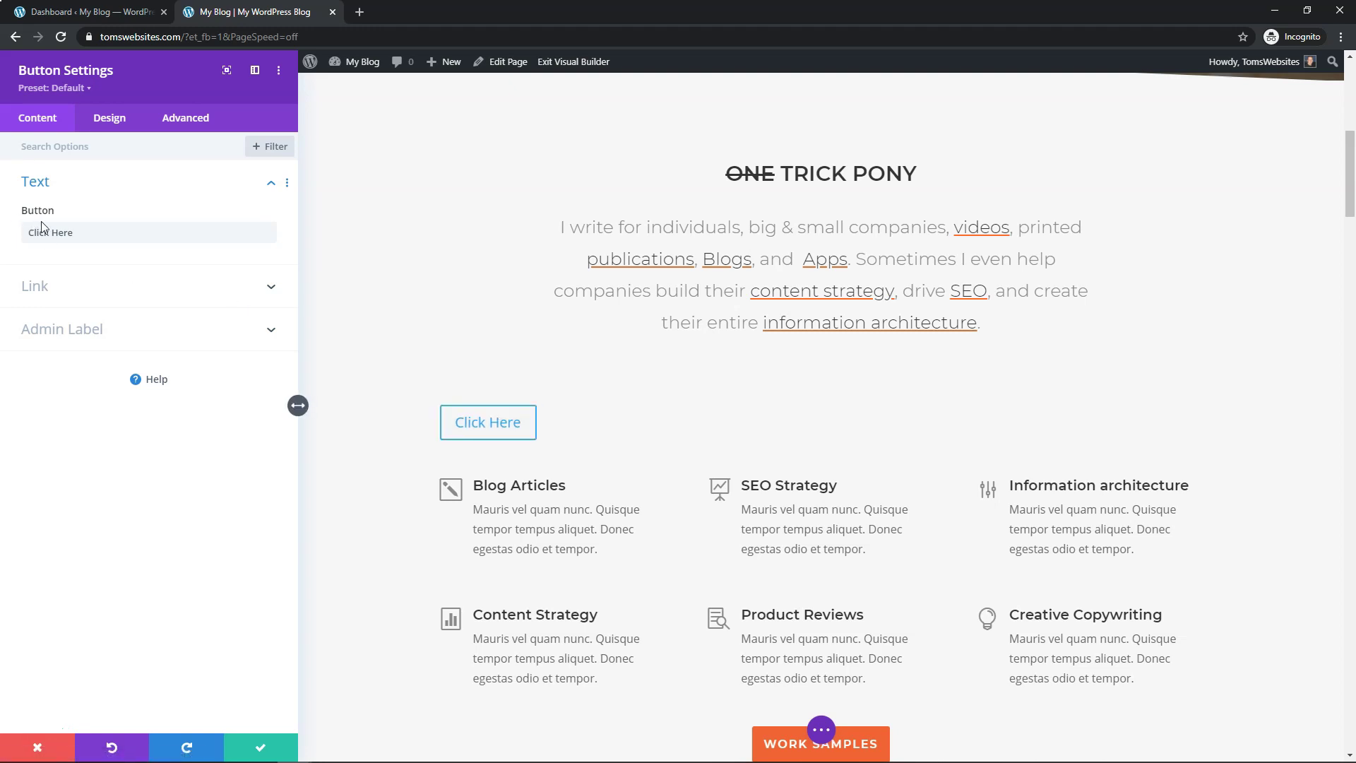
drag(79, 239, 29, 239)
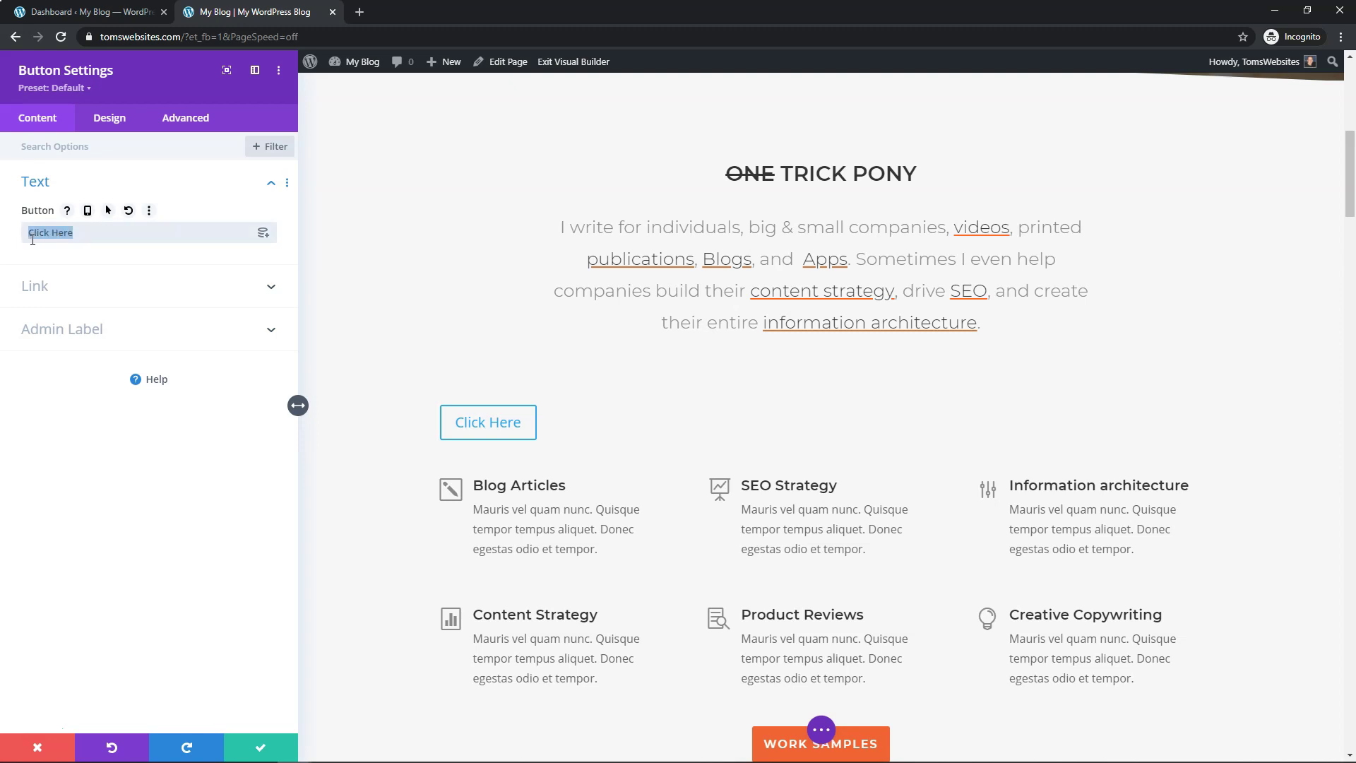
text(Order N)
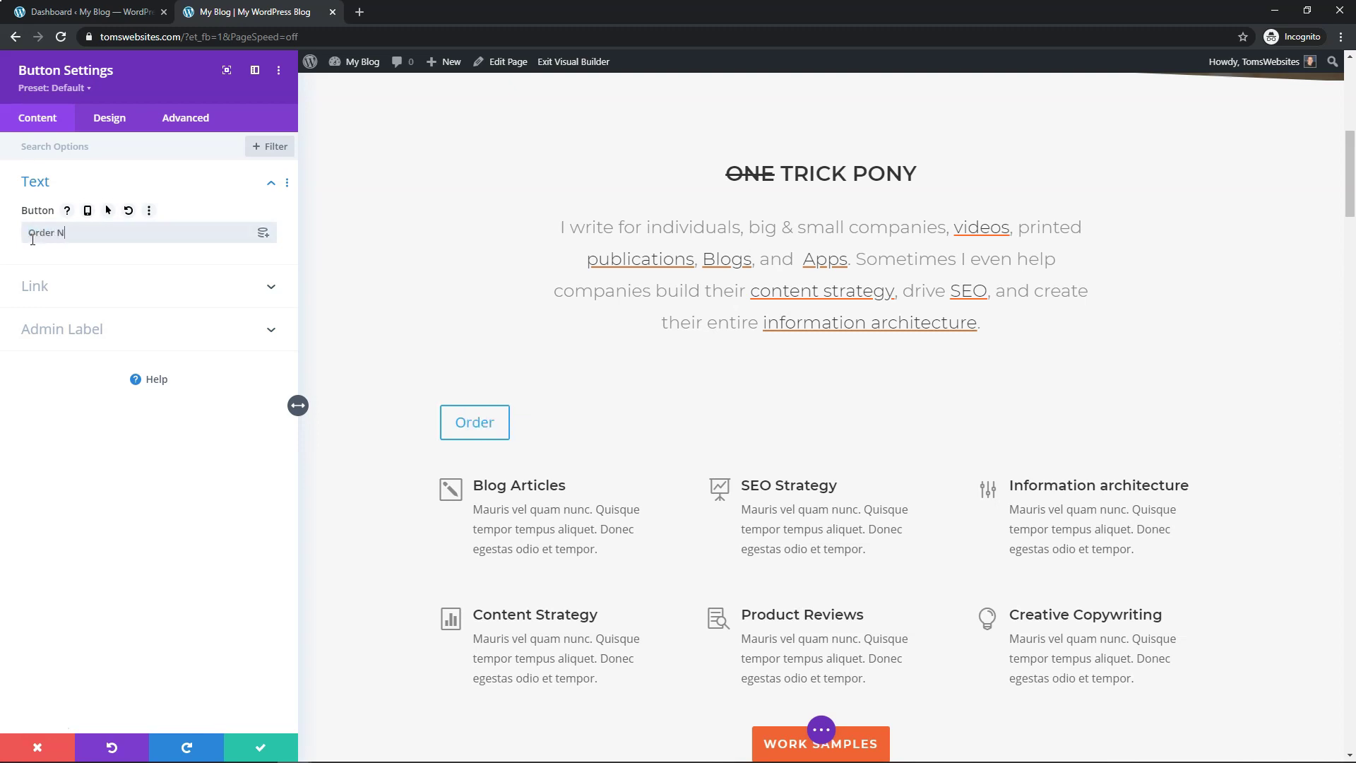
text(ow!)
click(213, 286)
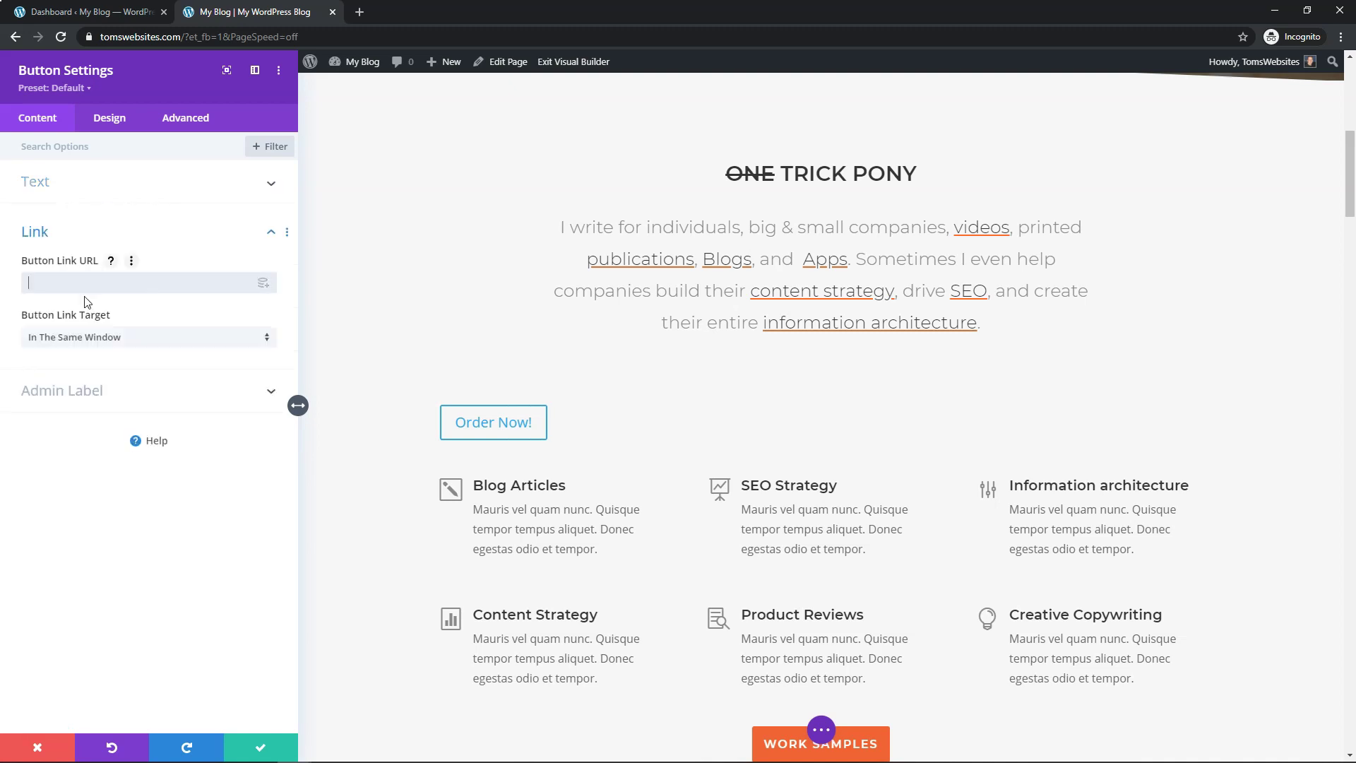
right_click(54, 284)
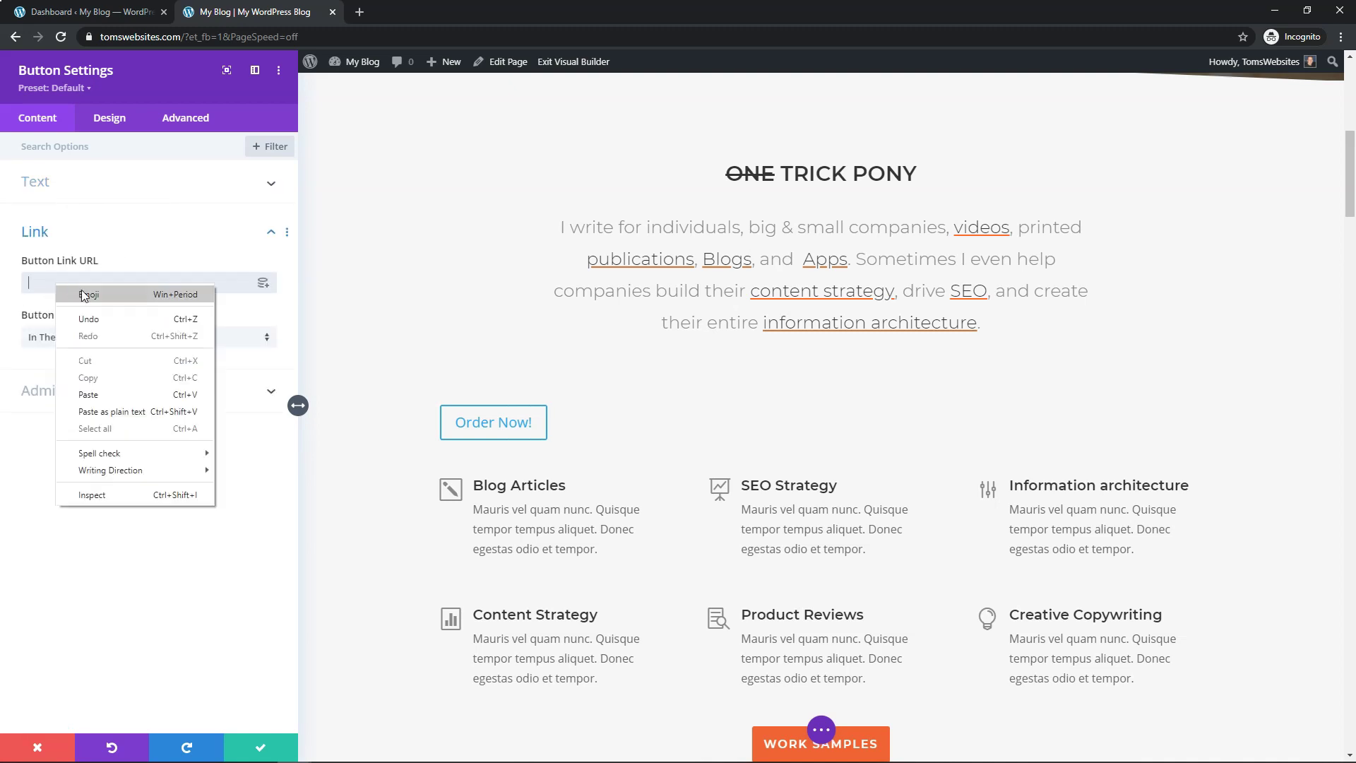
click(112, 390)
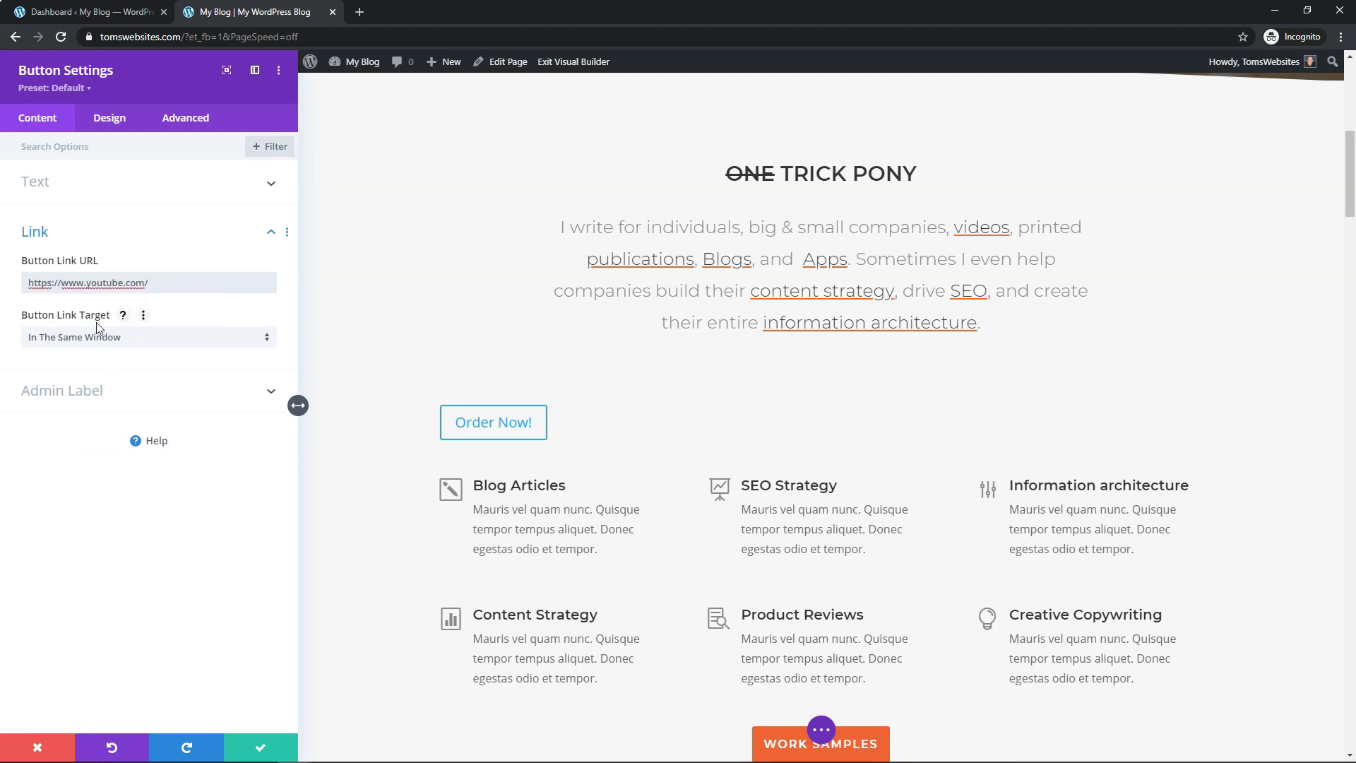
click(99, 342)
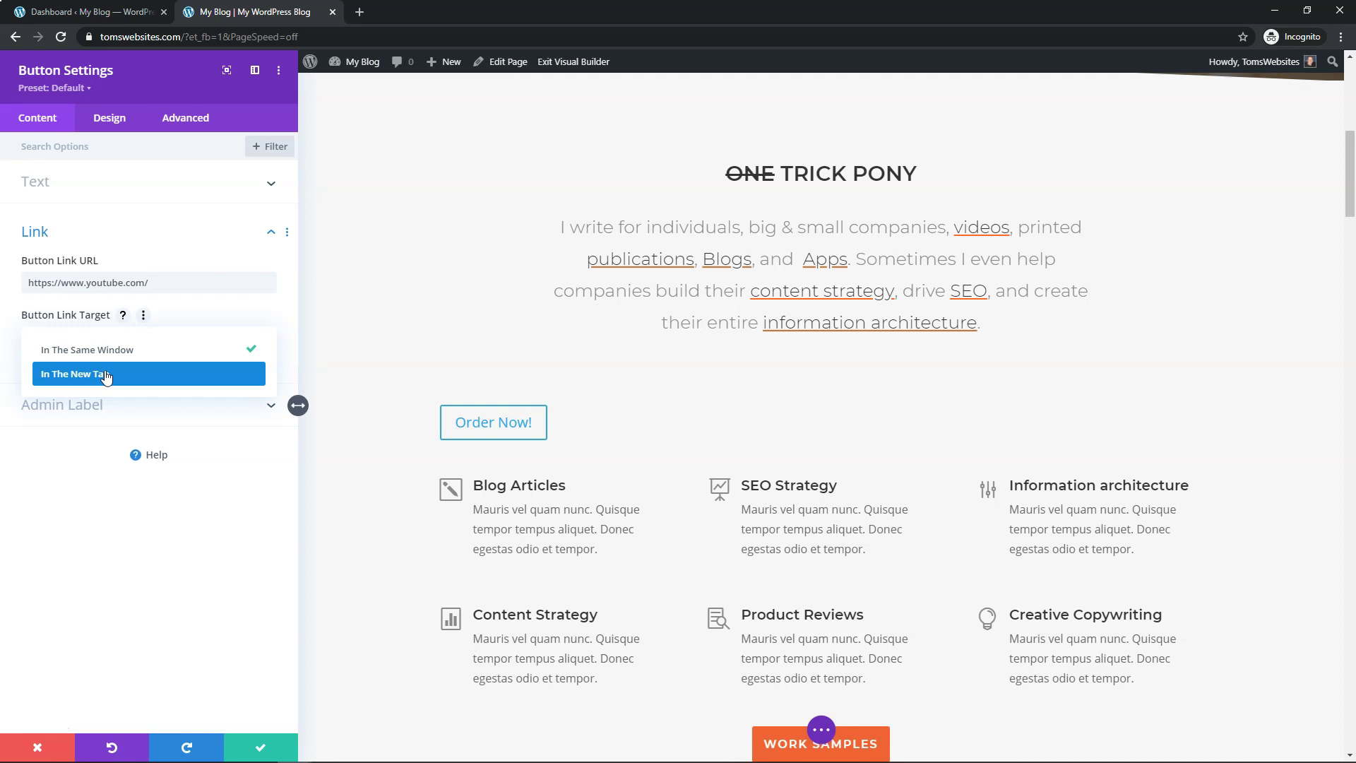
click(106, 374)
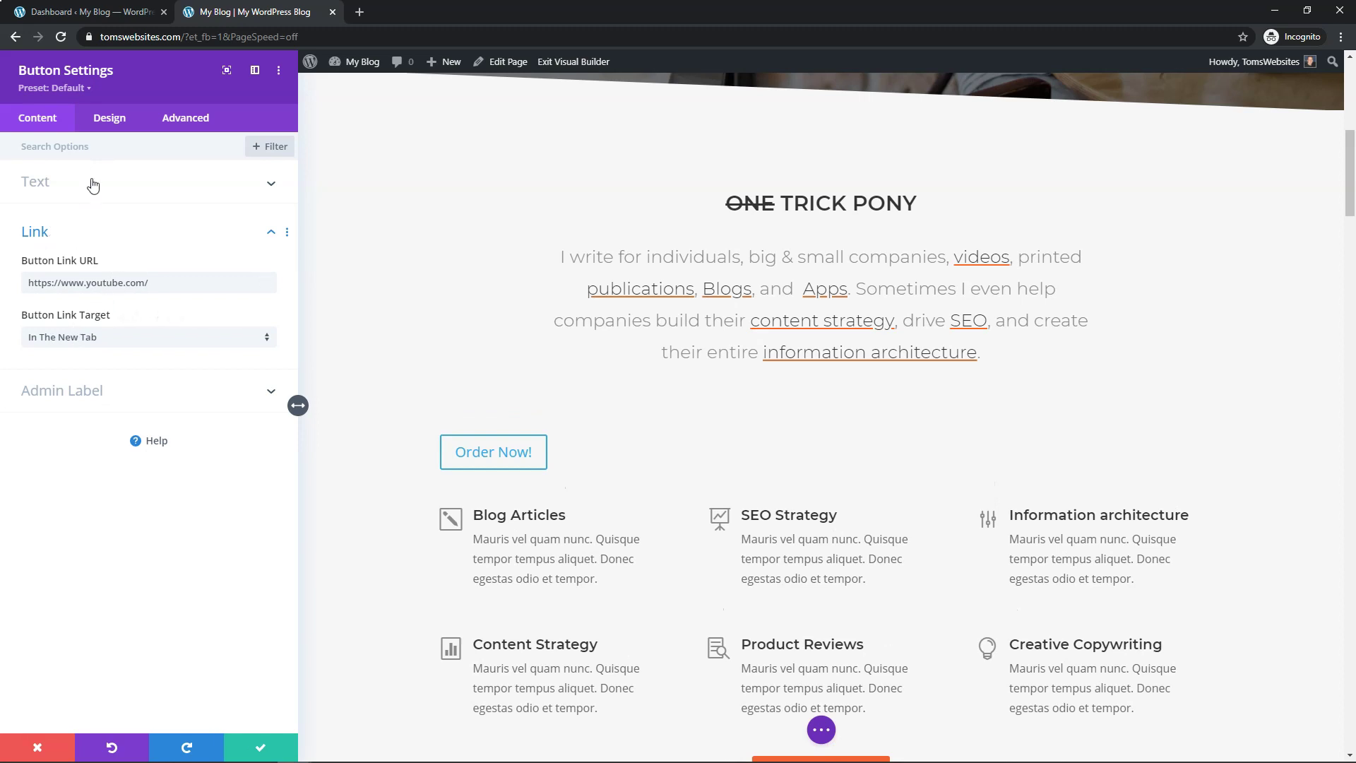
- Set the button's alignment to centre in the Design settings
click(111, 120)
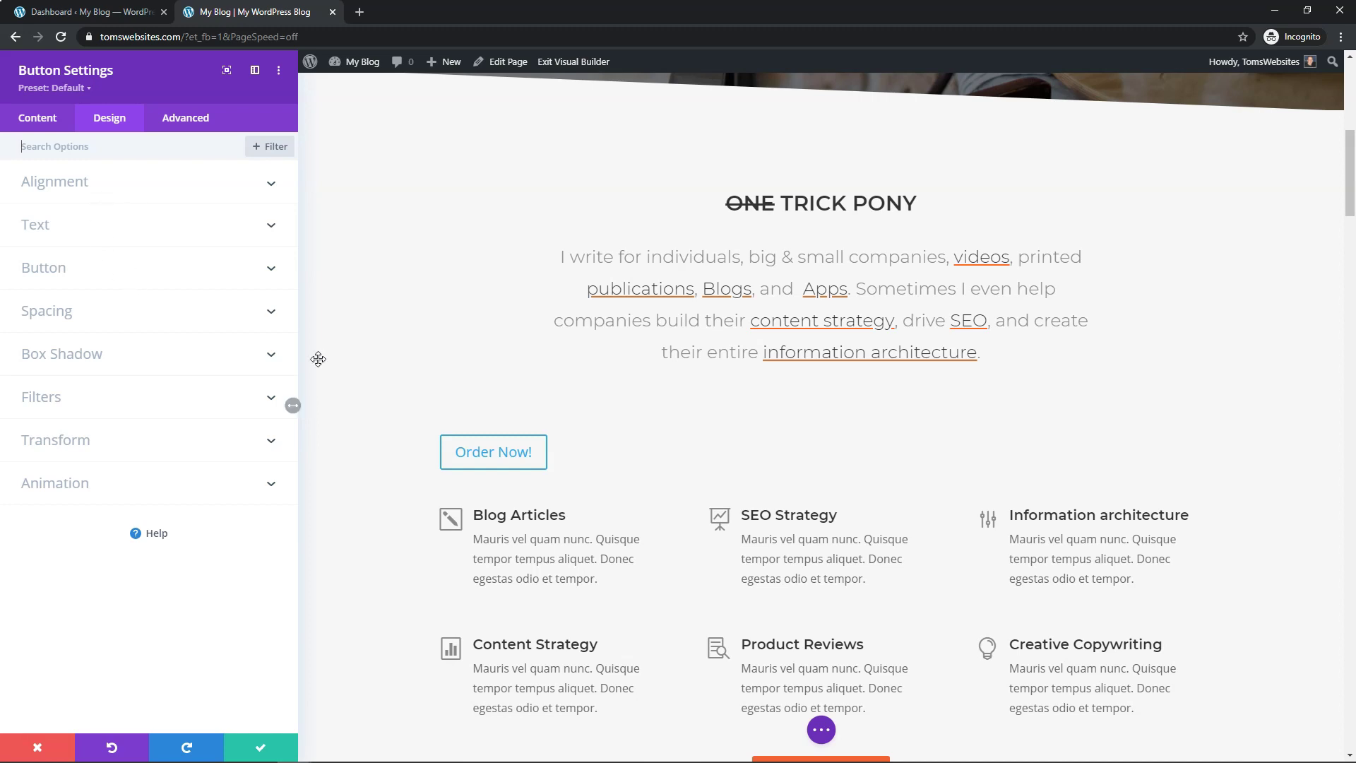
click(117, 192)
click(142, 234)
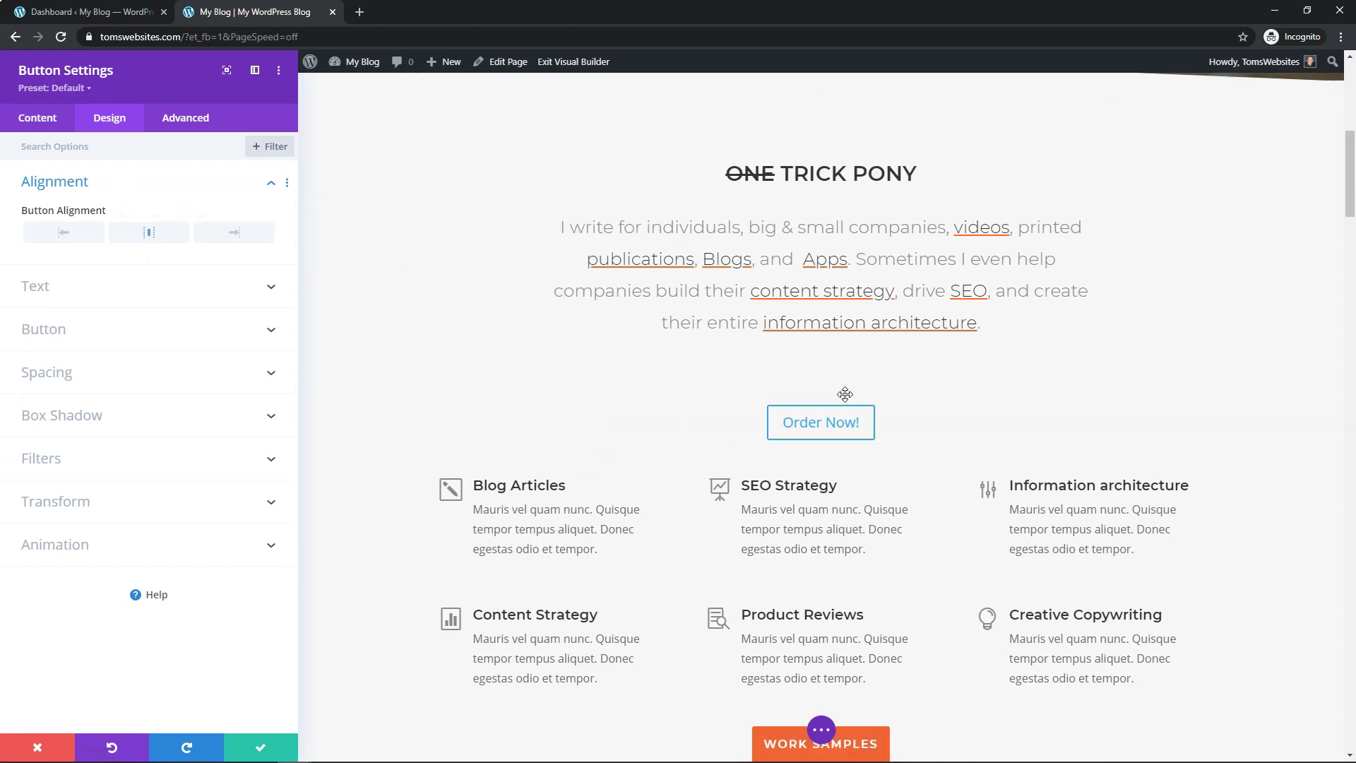
click(244, 228)
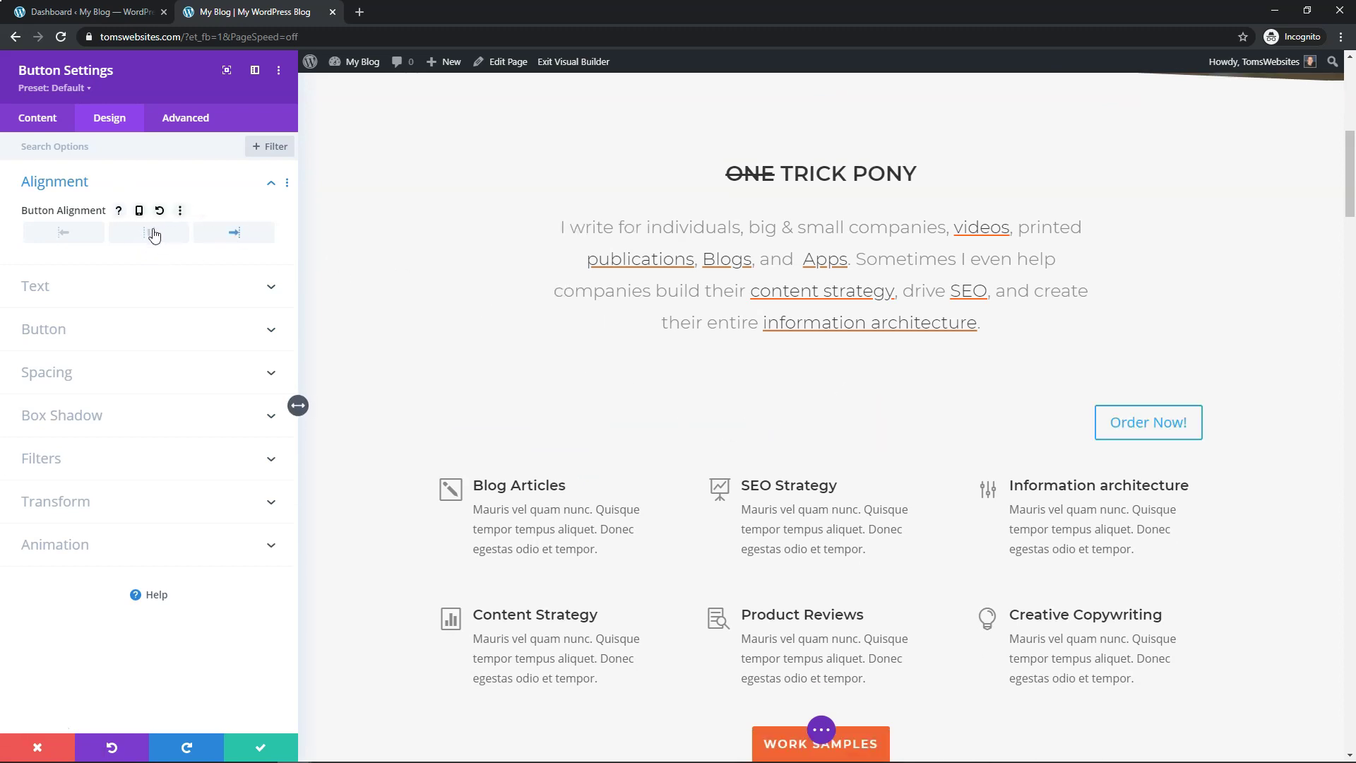
click(153, 234)
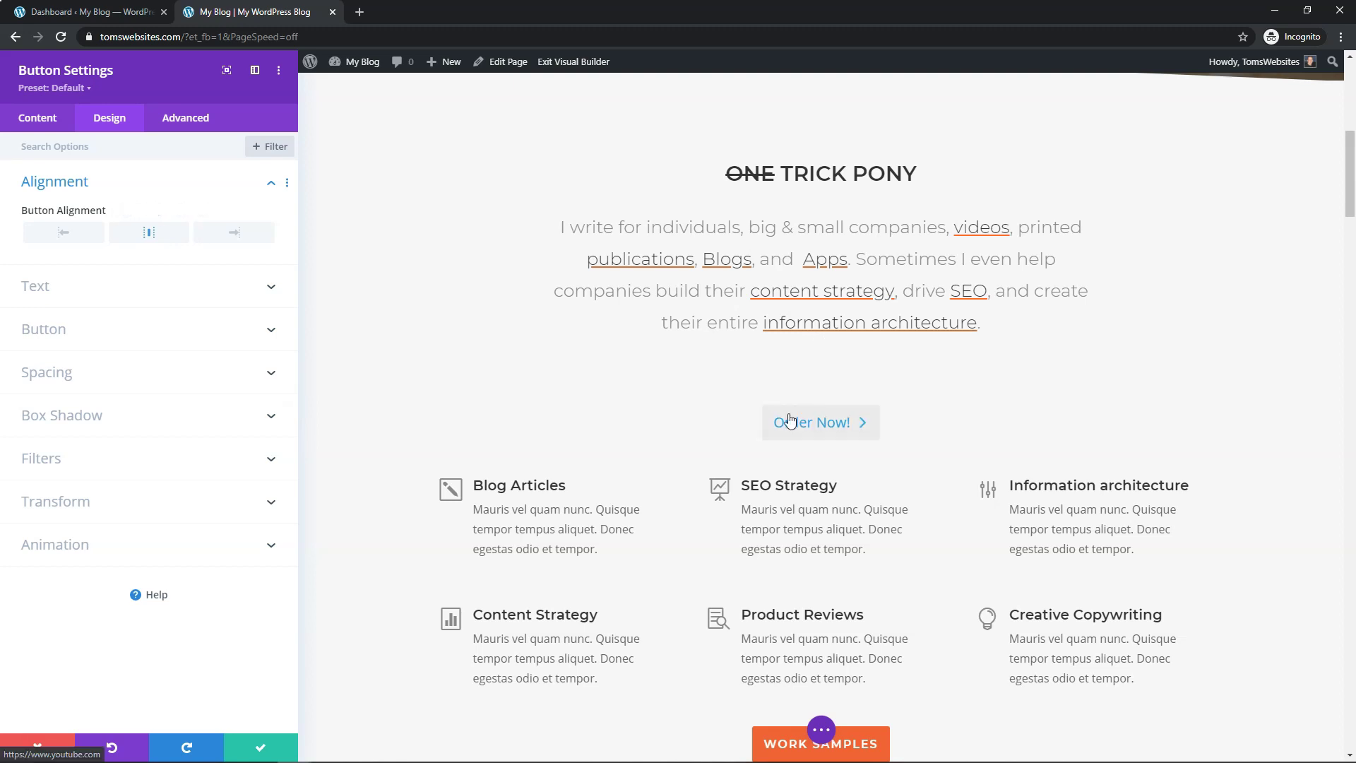
- Switch Use Custom Styles For Button to YES
click(85, 295)
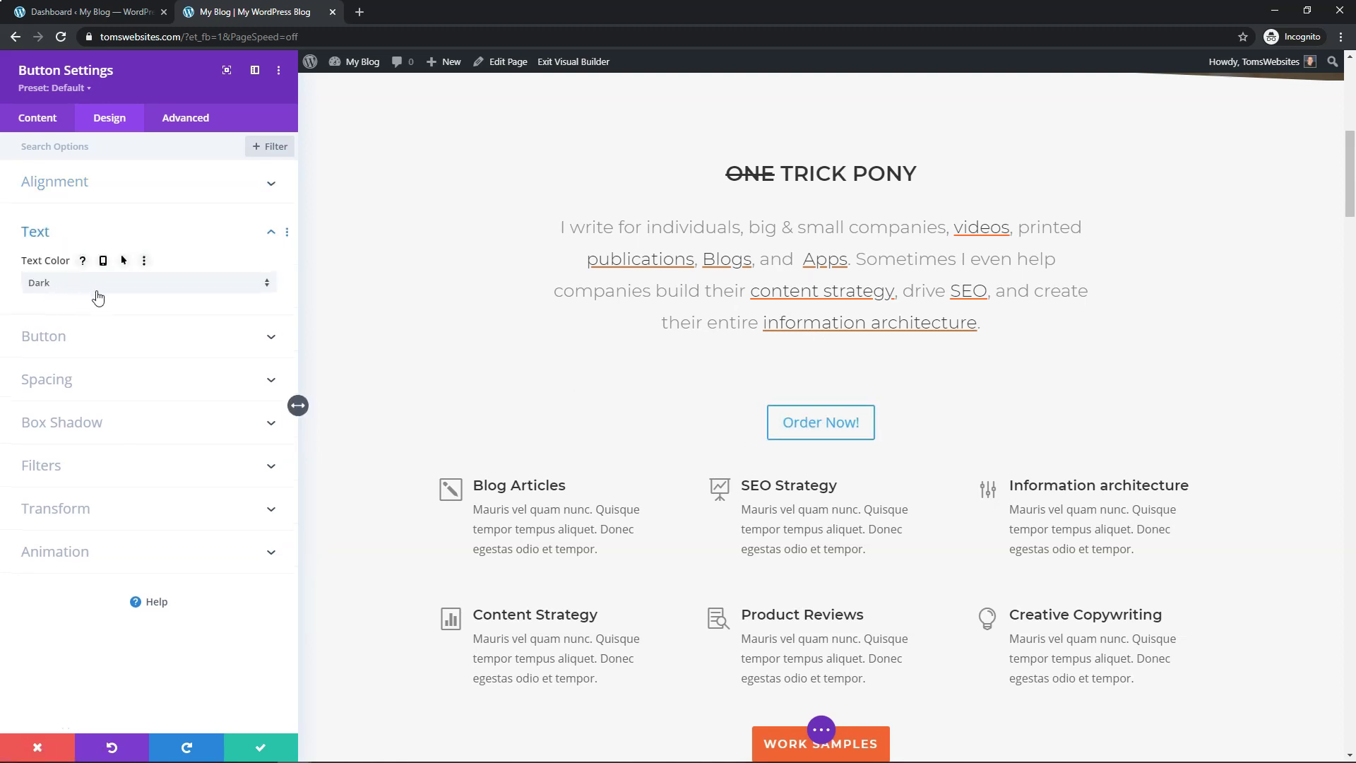
click(235, 231)
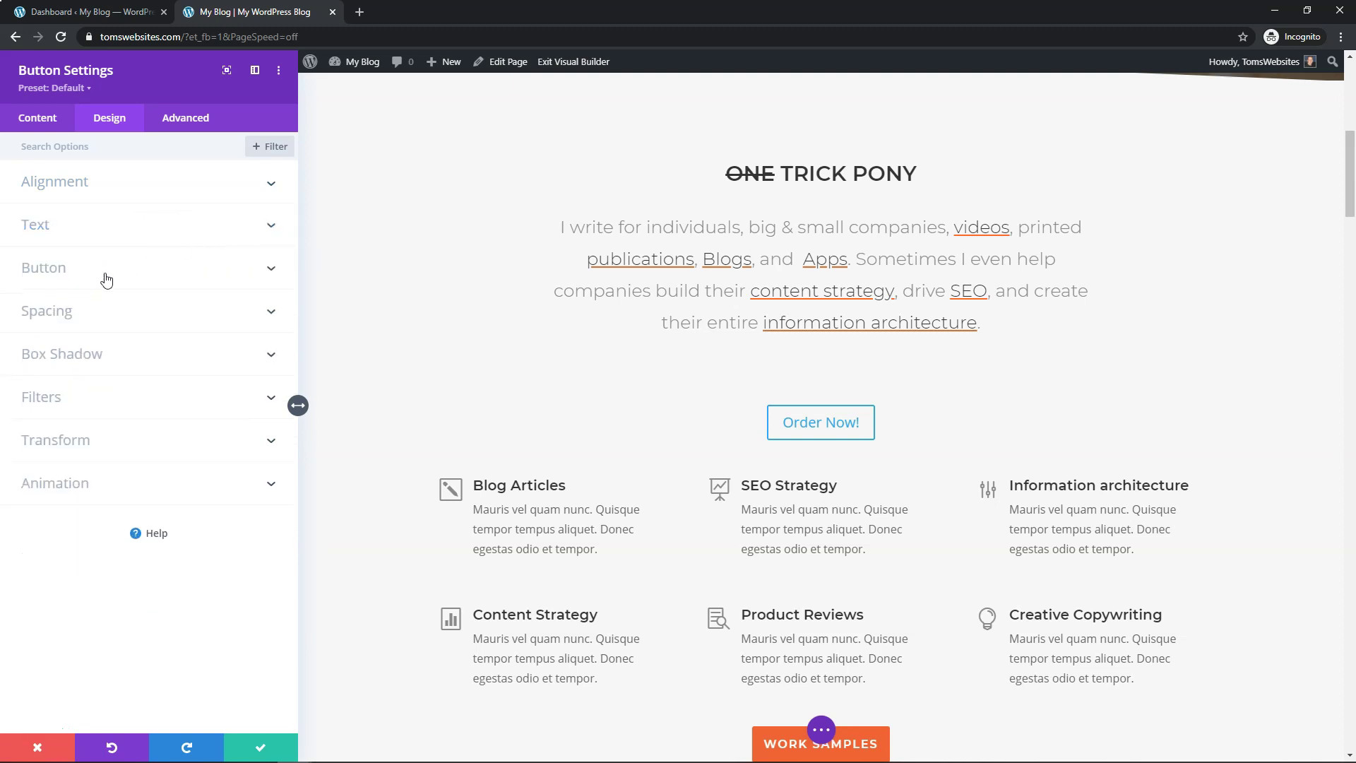
click(87, 275)
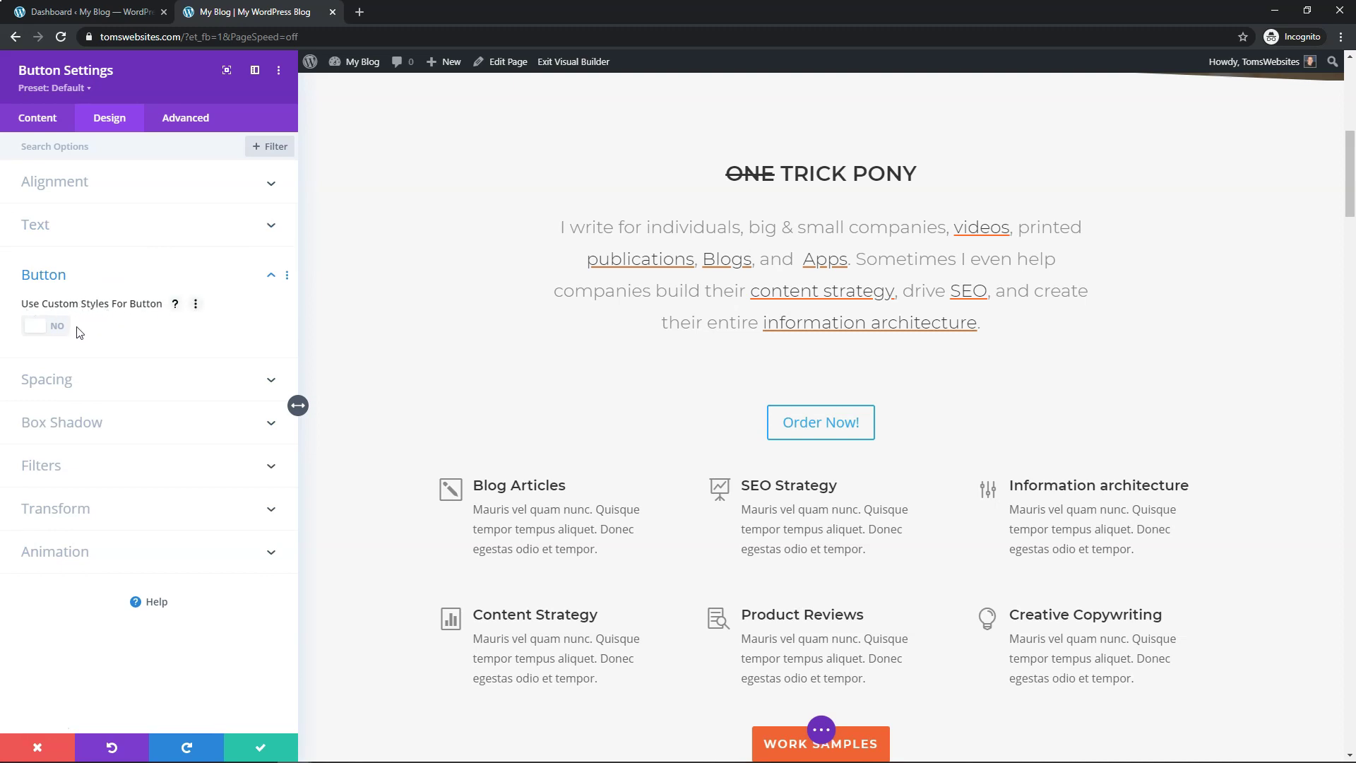
click(53, 328)
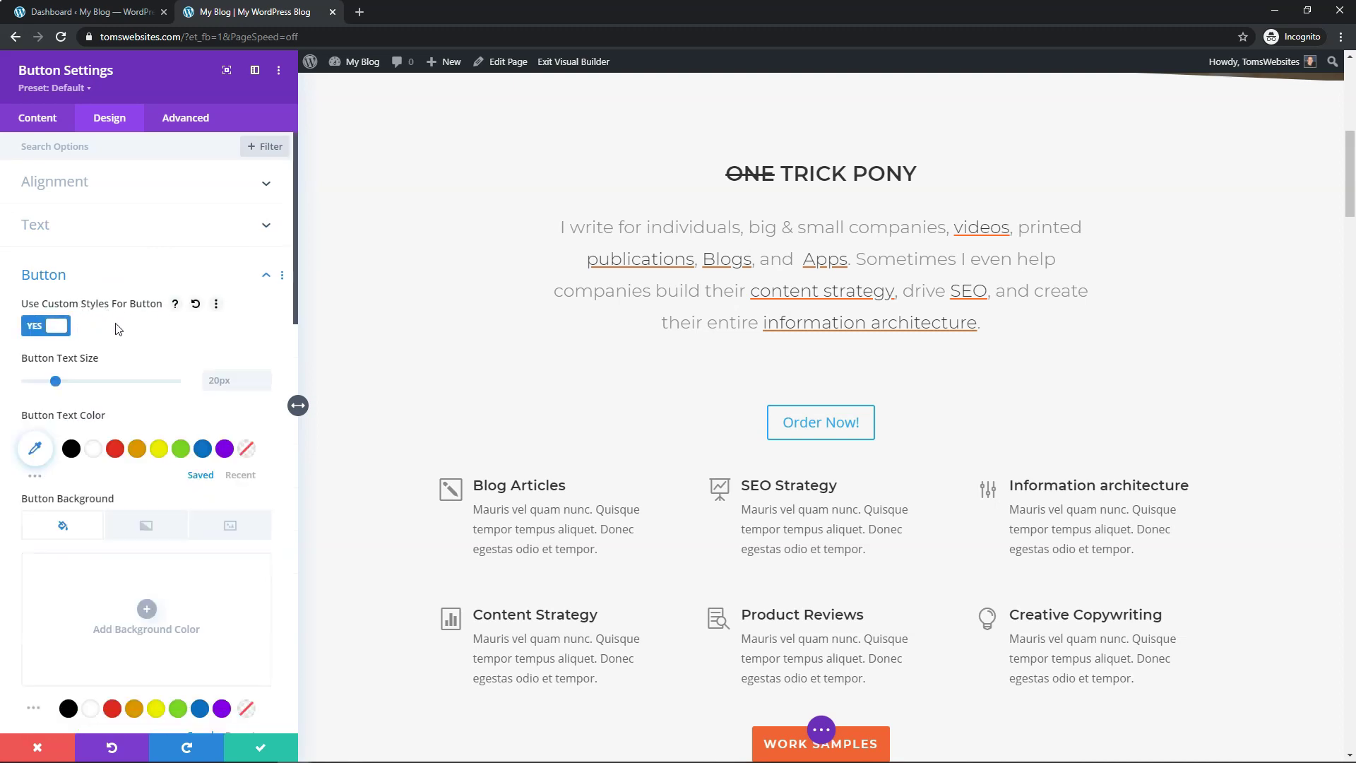
- Keep the button text size at 20px and make the button text colour white
scroll(120, 328, down, 1)
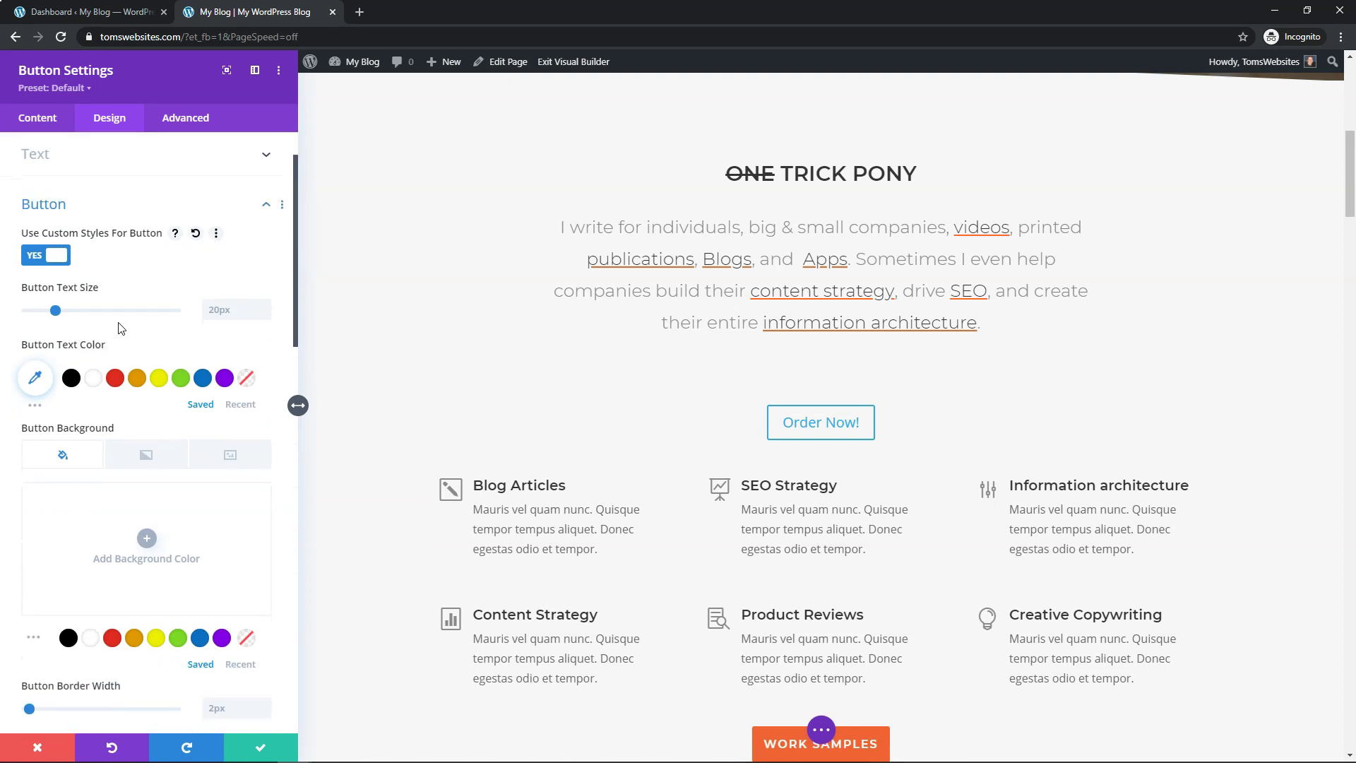
scroll(120, 314, down, 1)
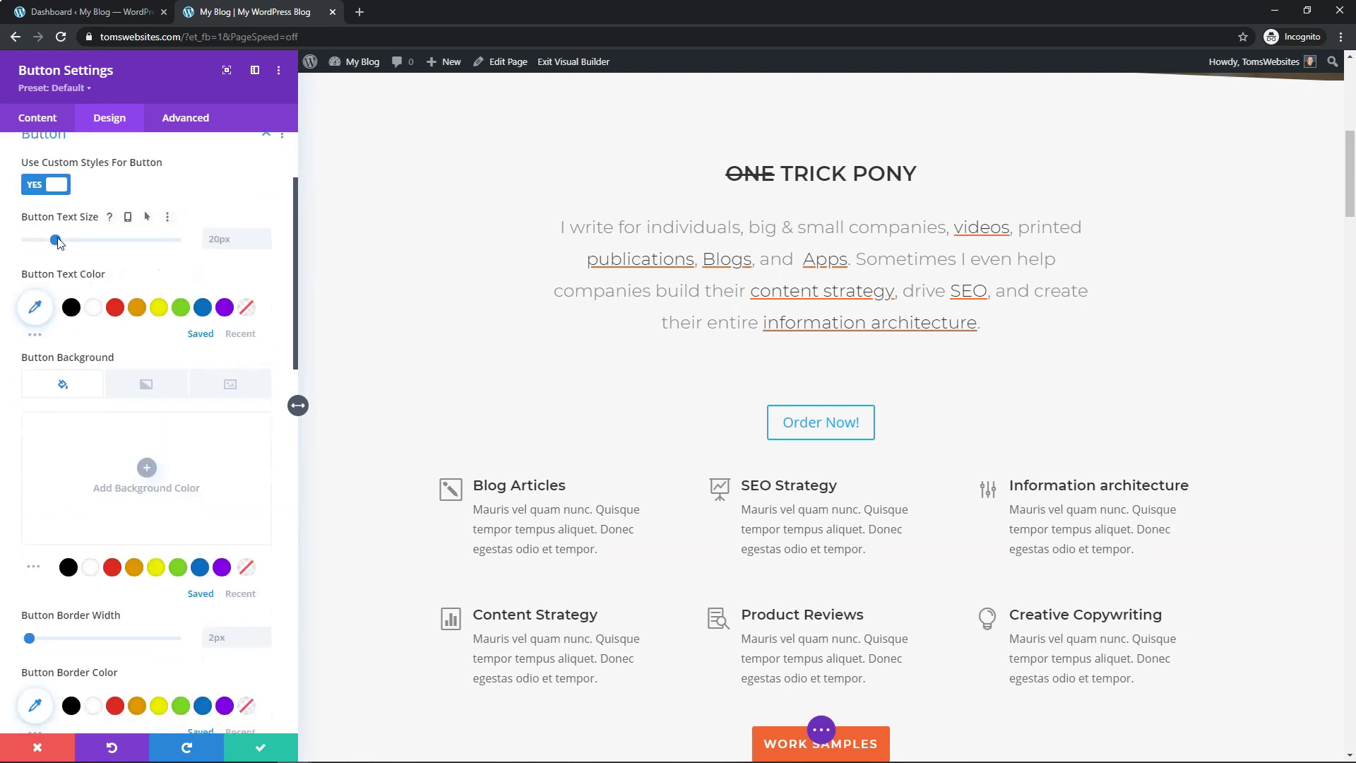
mouse_move(56, 240)
mouse_down()
mouse_move(107, 241)
mouse_move(24, 248)
mouse_move(67, 253)
mouse_up()
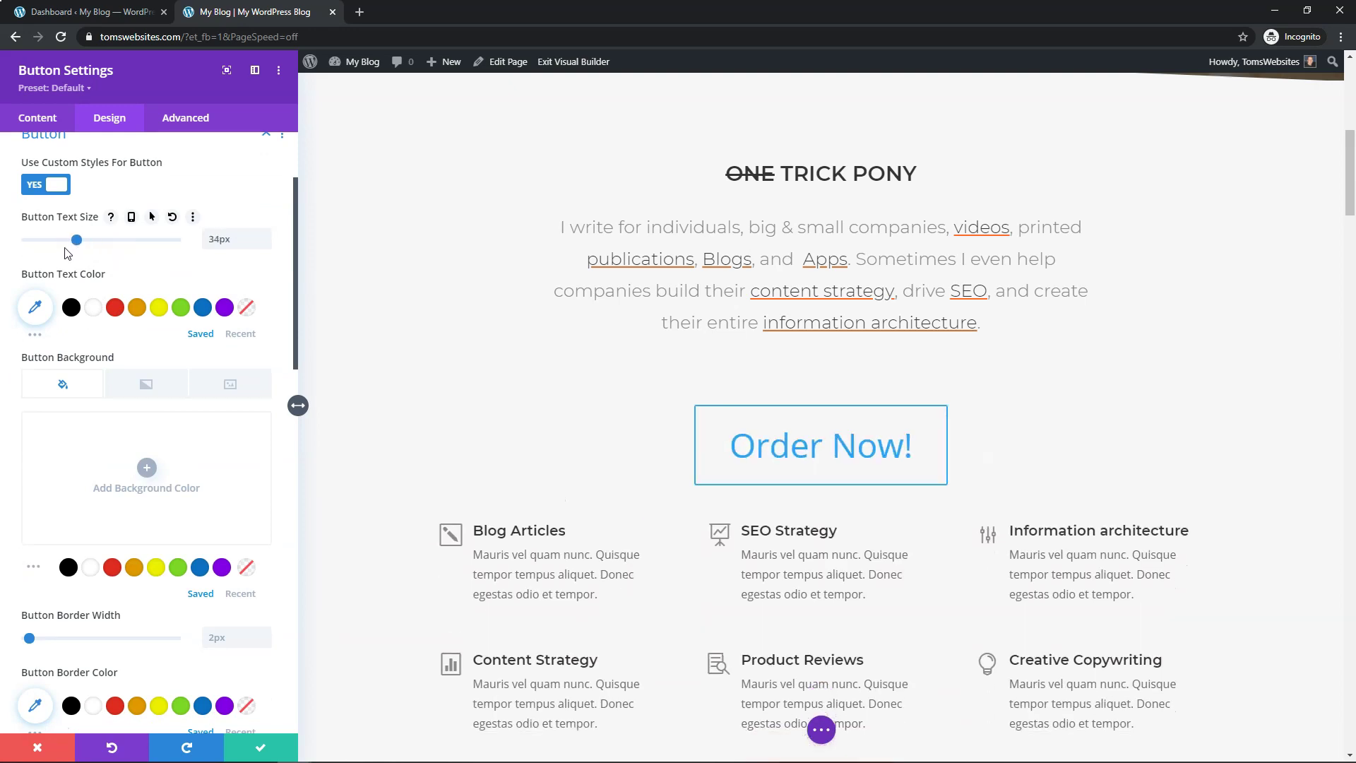
click(171, 216)
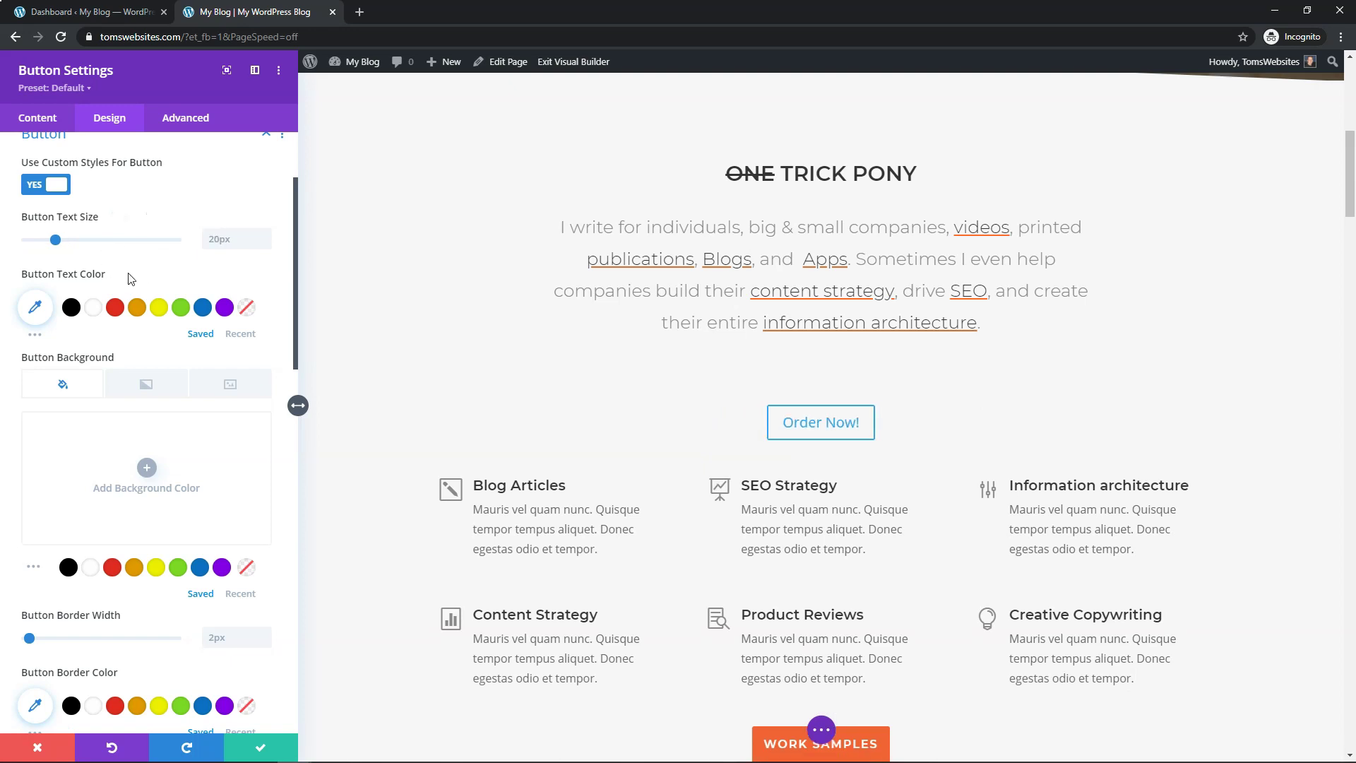
click(94, 314)
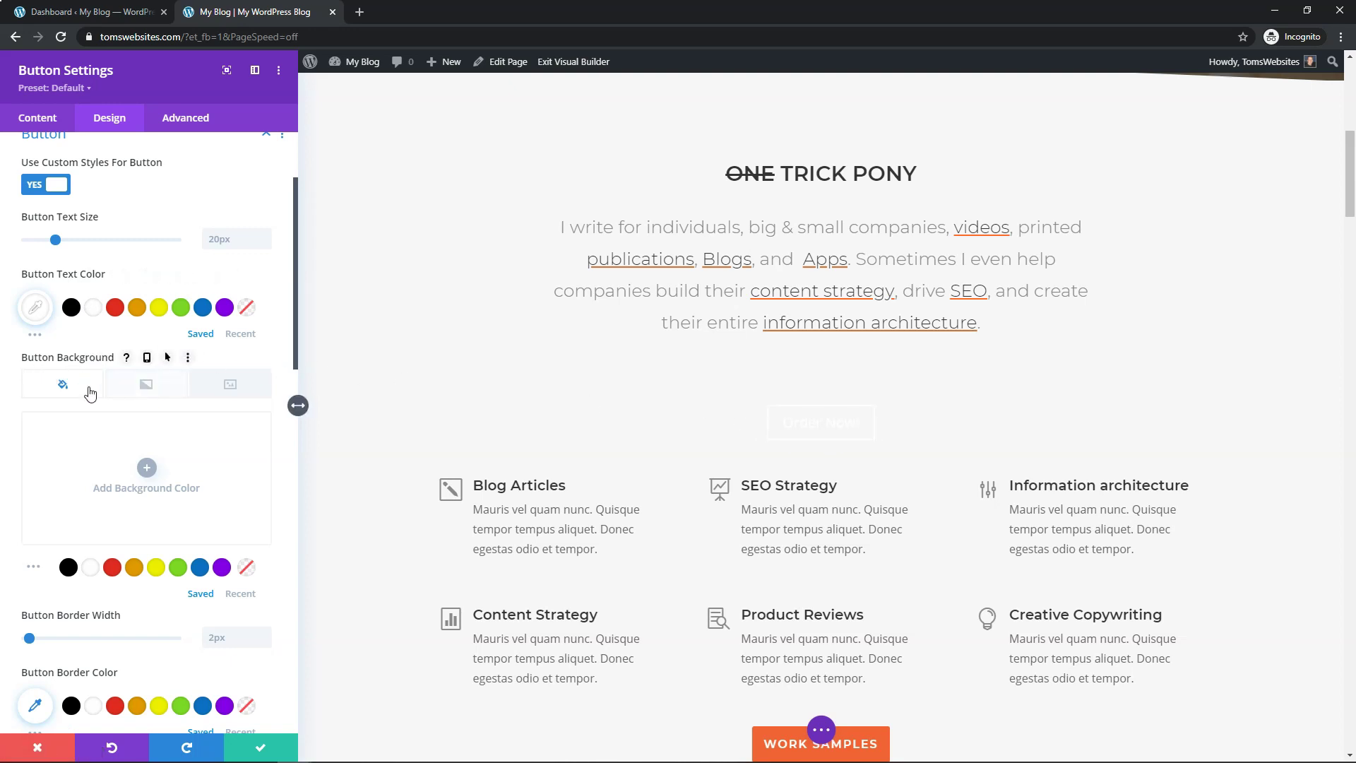
- Clear the orange #e09900 button background colour, leaving the button unfilled
click(136, 569)
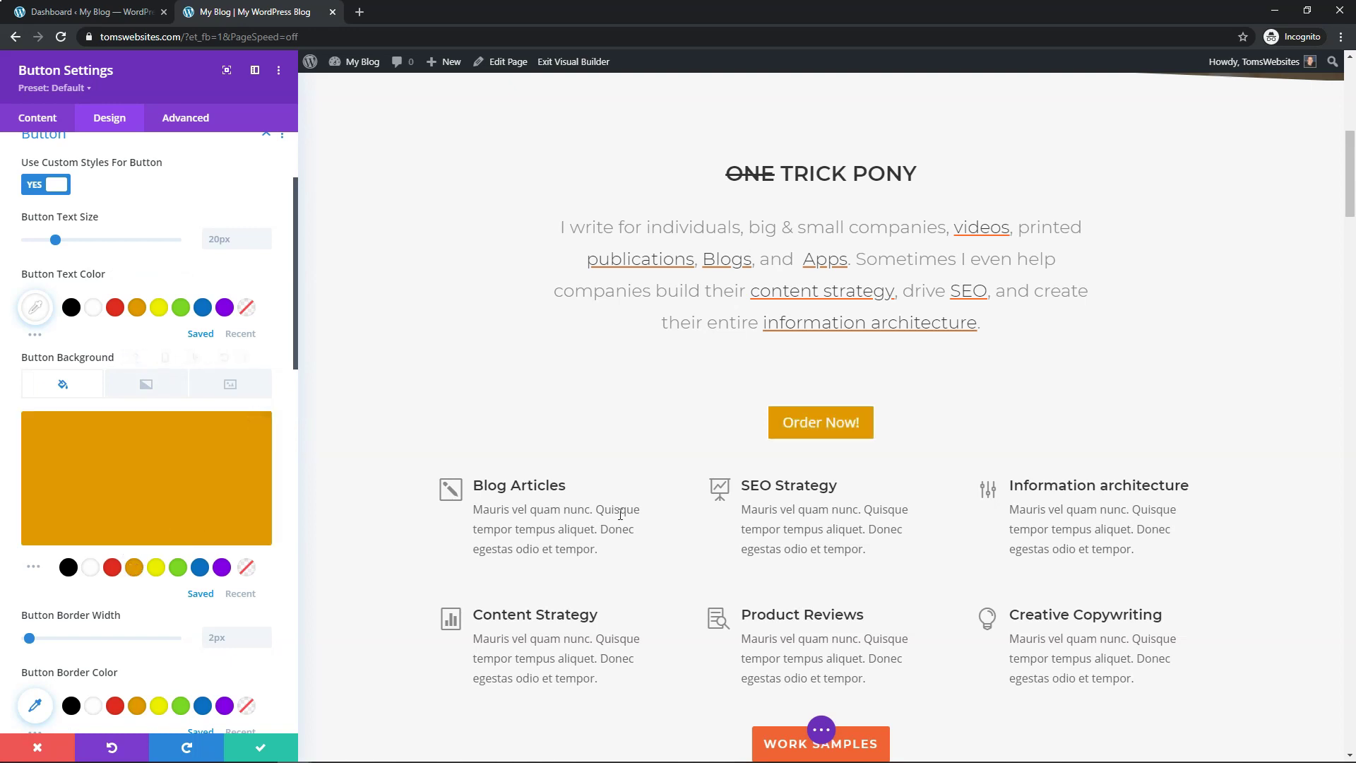
scroll(810, 554, down, 1)
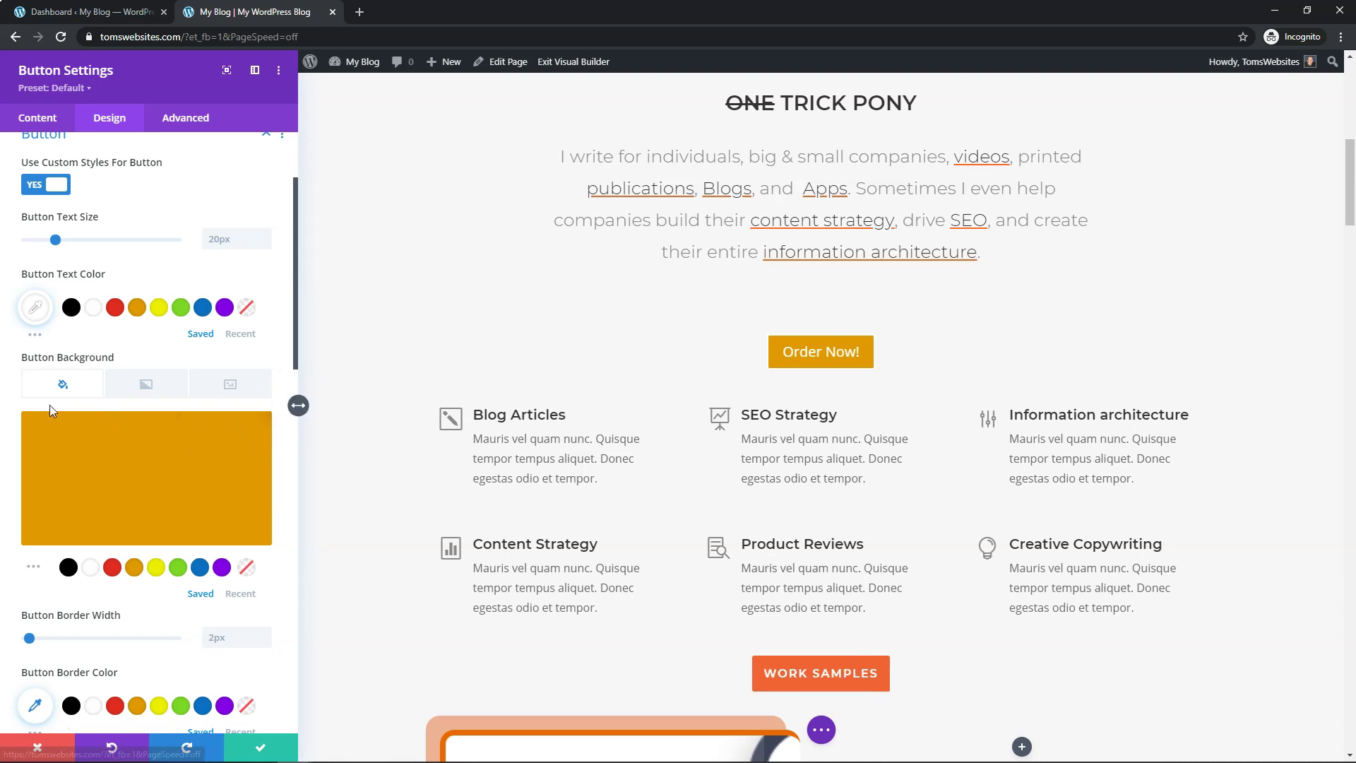
click(154, 481)
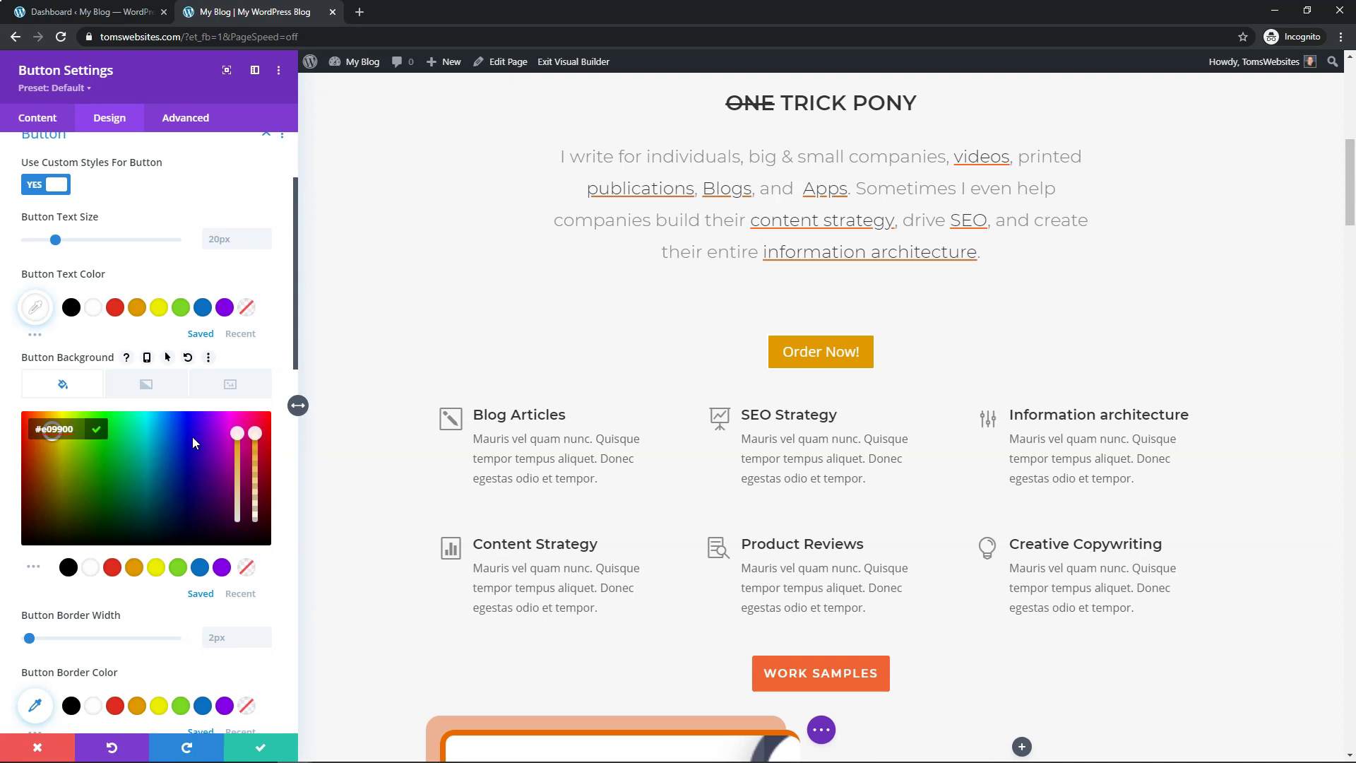
click(145, 388)
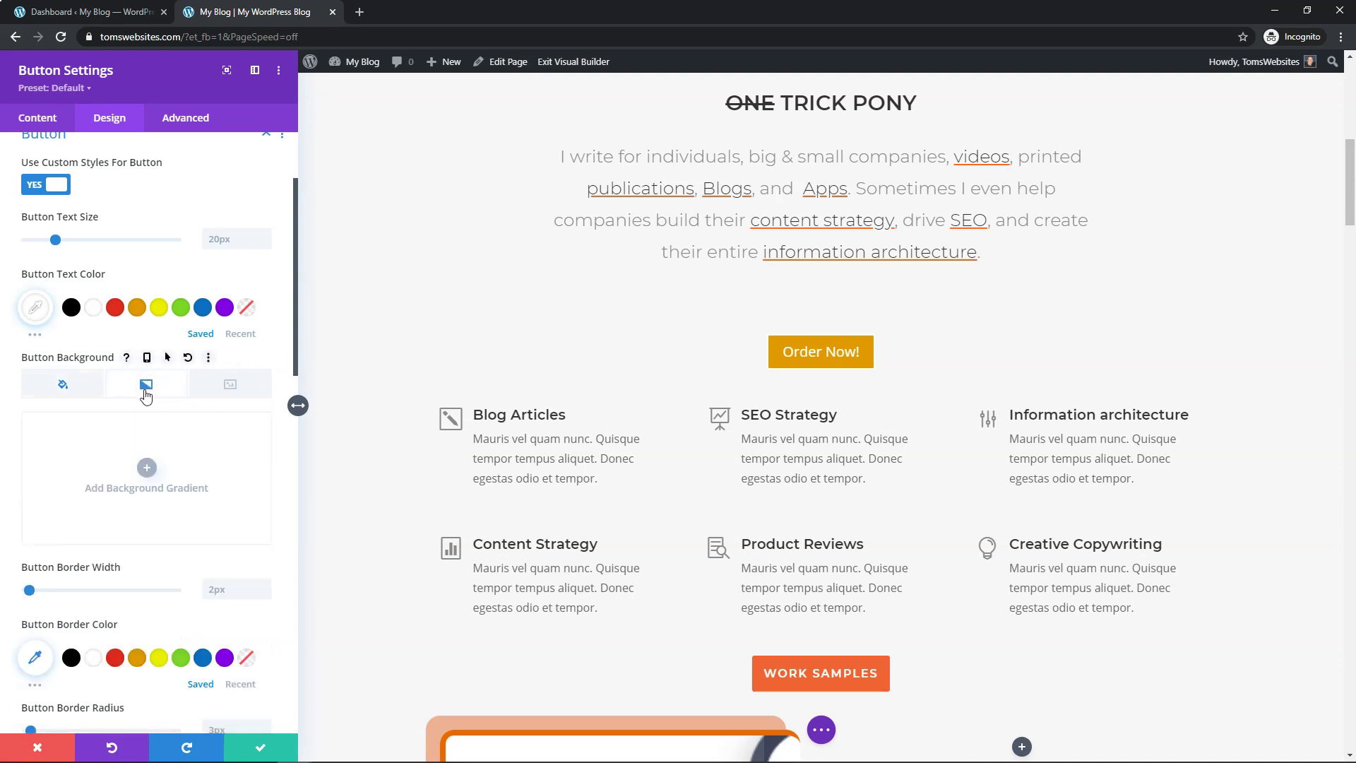
click(64, 388)
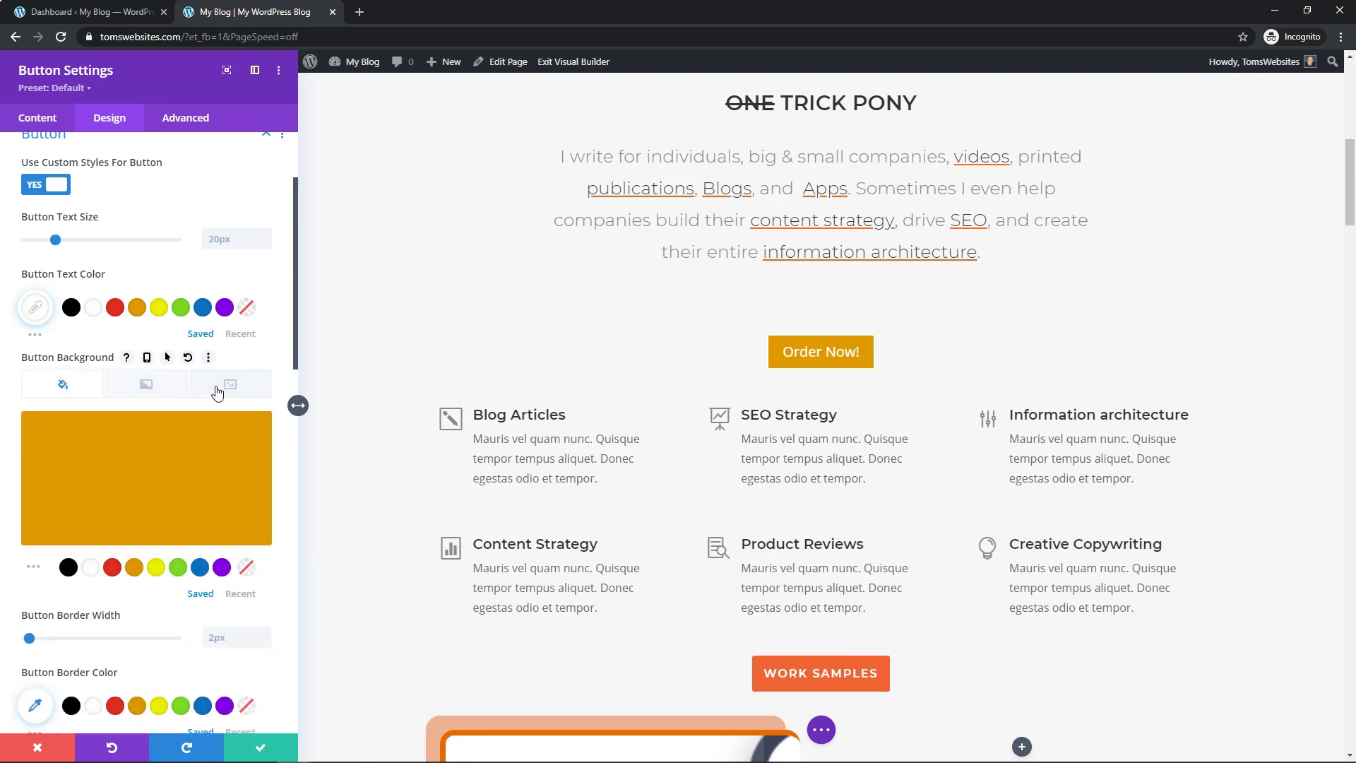
click(188, 357)
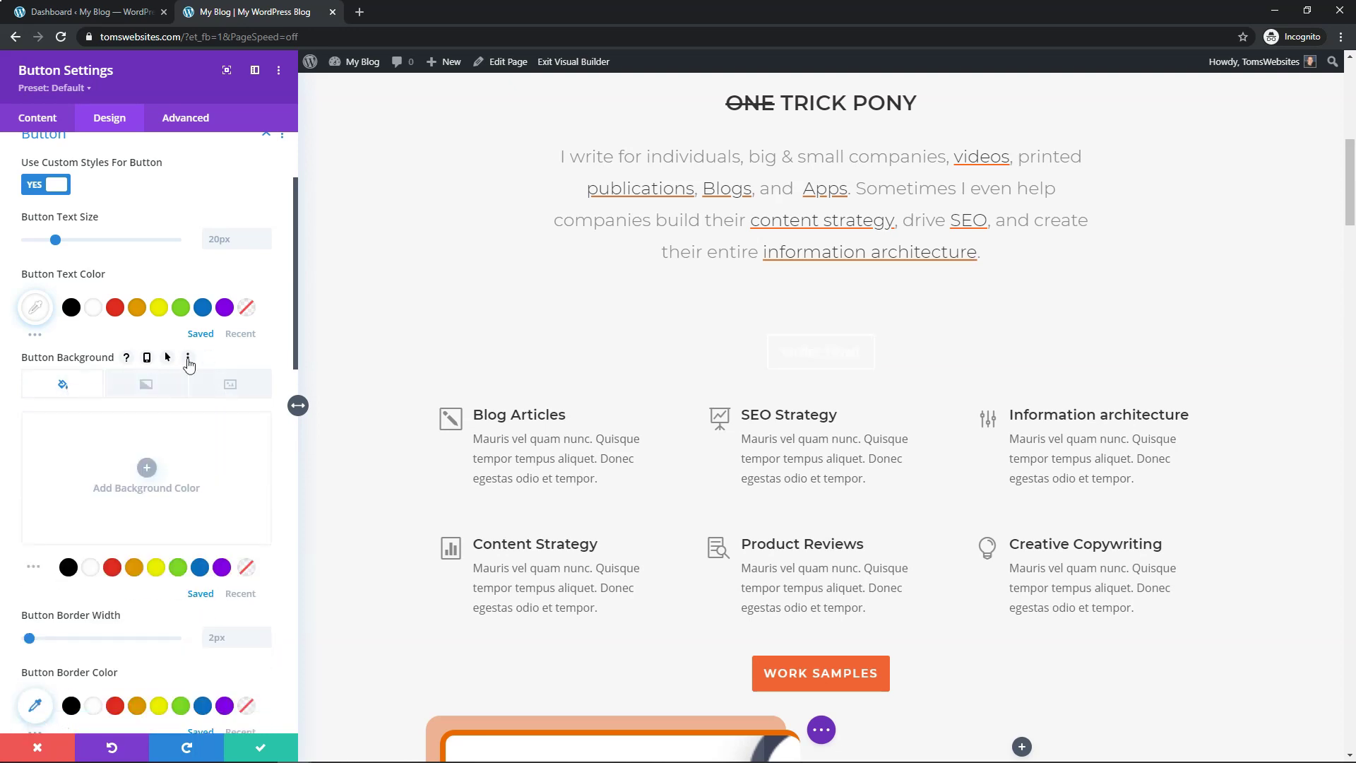
click(158, 394)
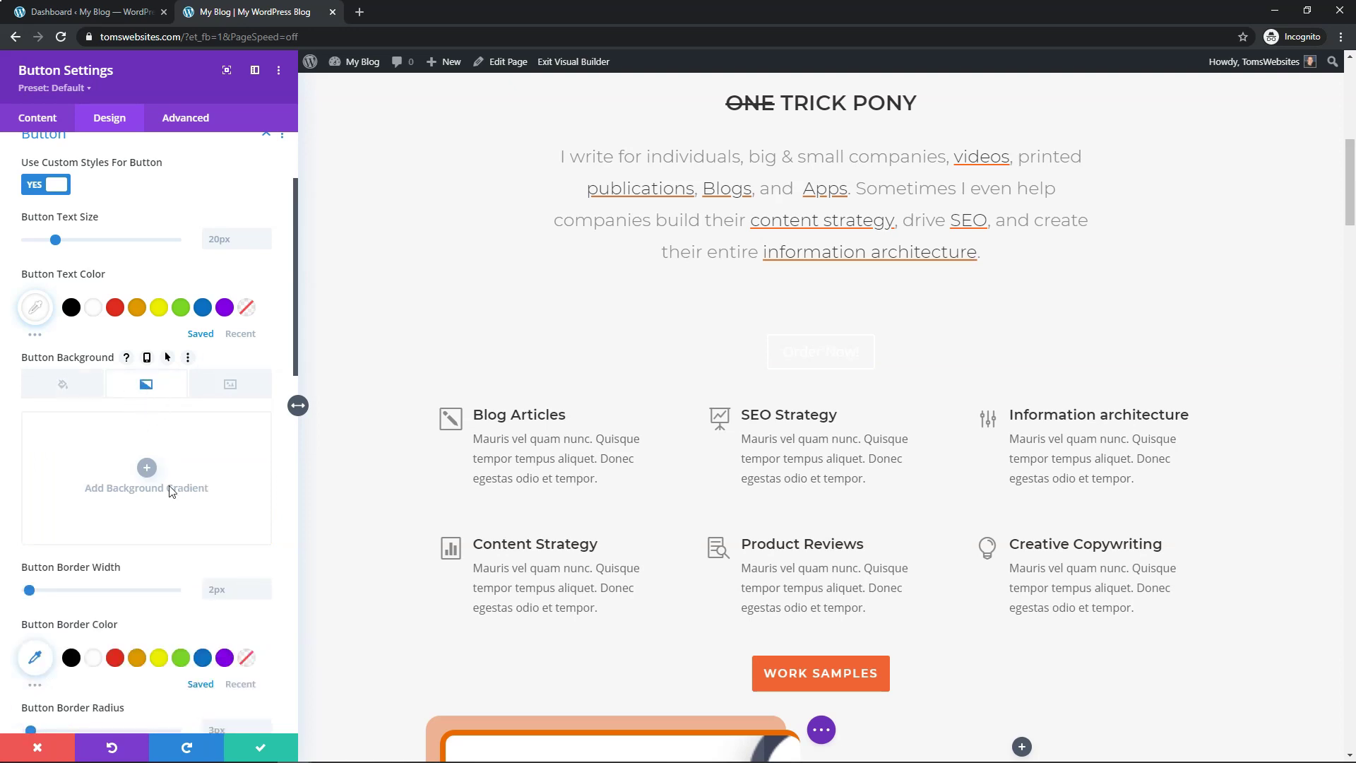
- Add a linear button background gradient from orange #e09900 to red #e02b20
scroll(148, 489, down, 3)
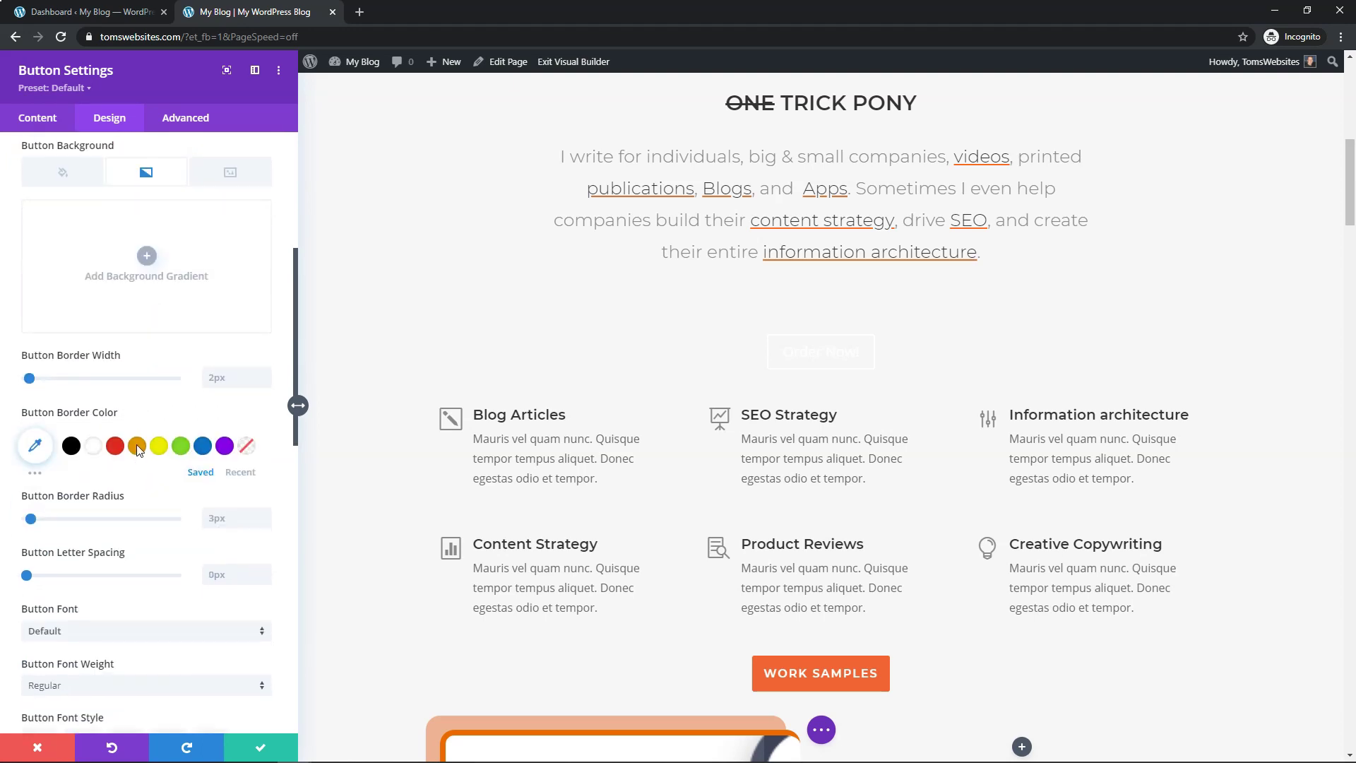
scroll(149, 367, up, 2)
click(148, 396)
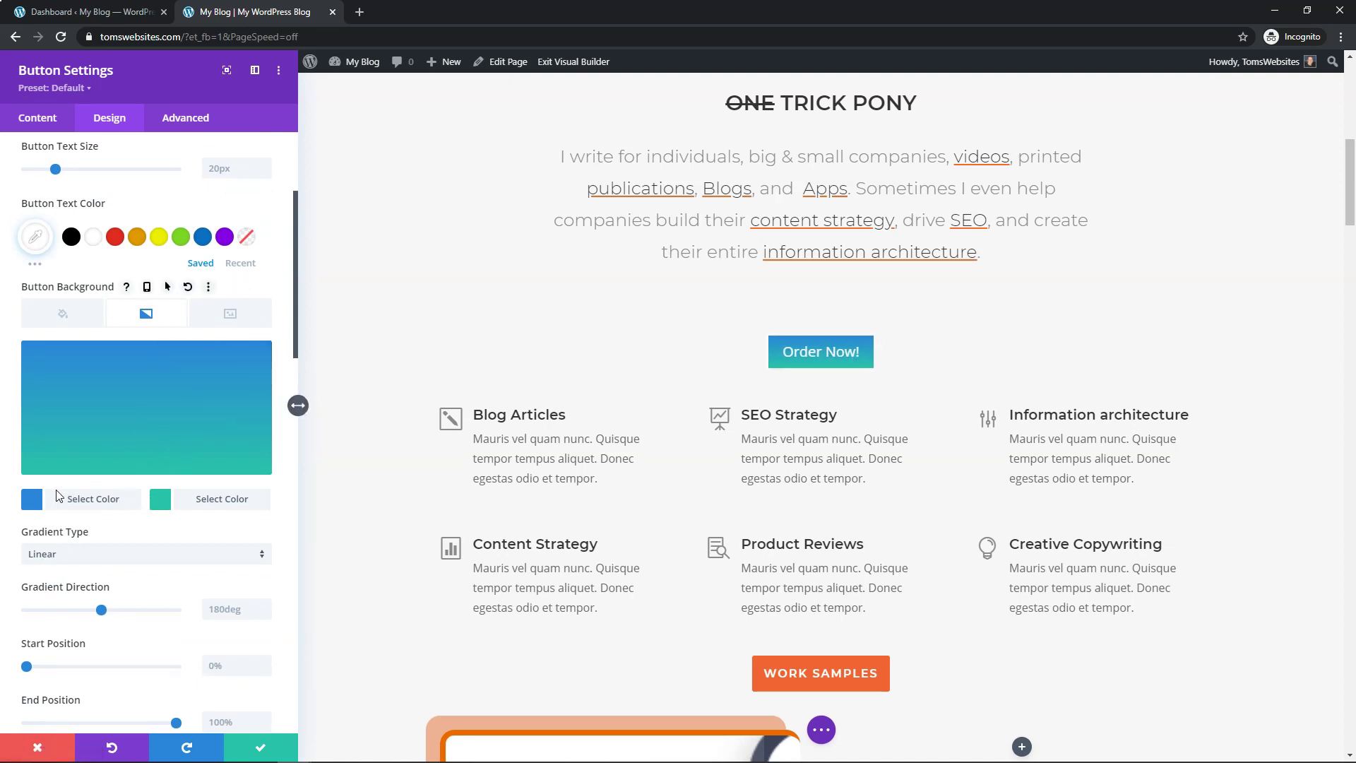
click(39, 502)
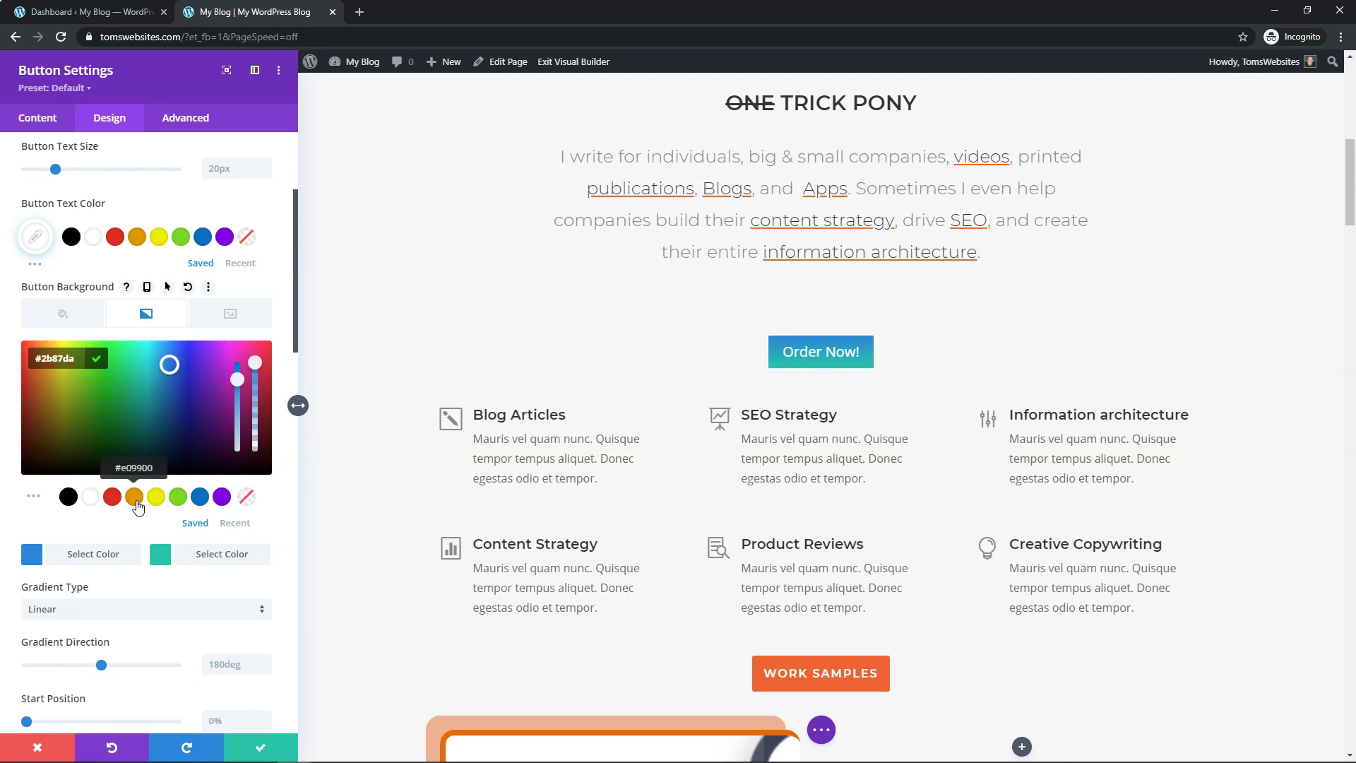
click(136, 500)
click(160, 554)
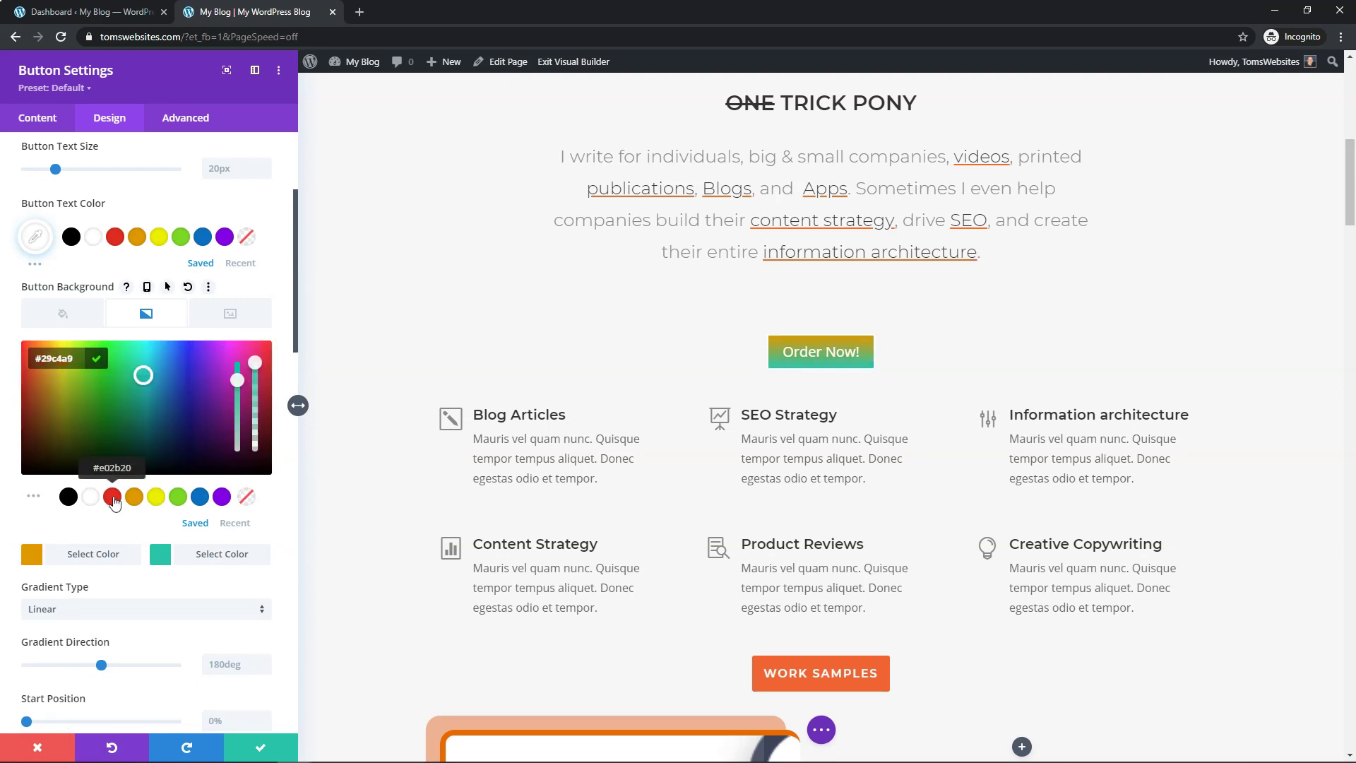
click(112, 497)
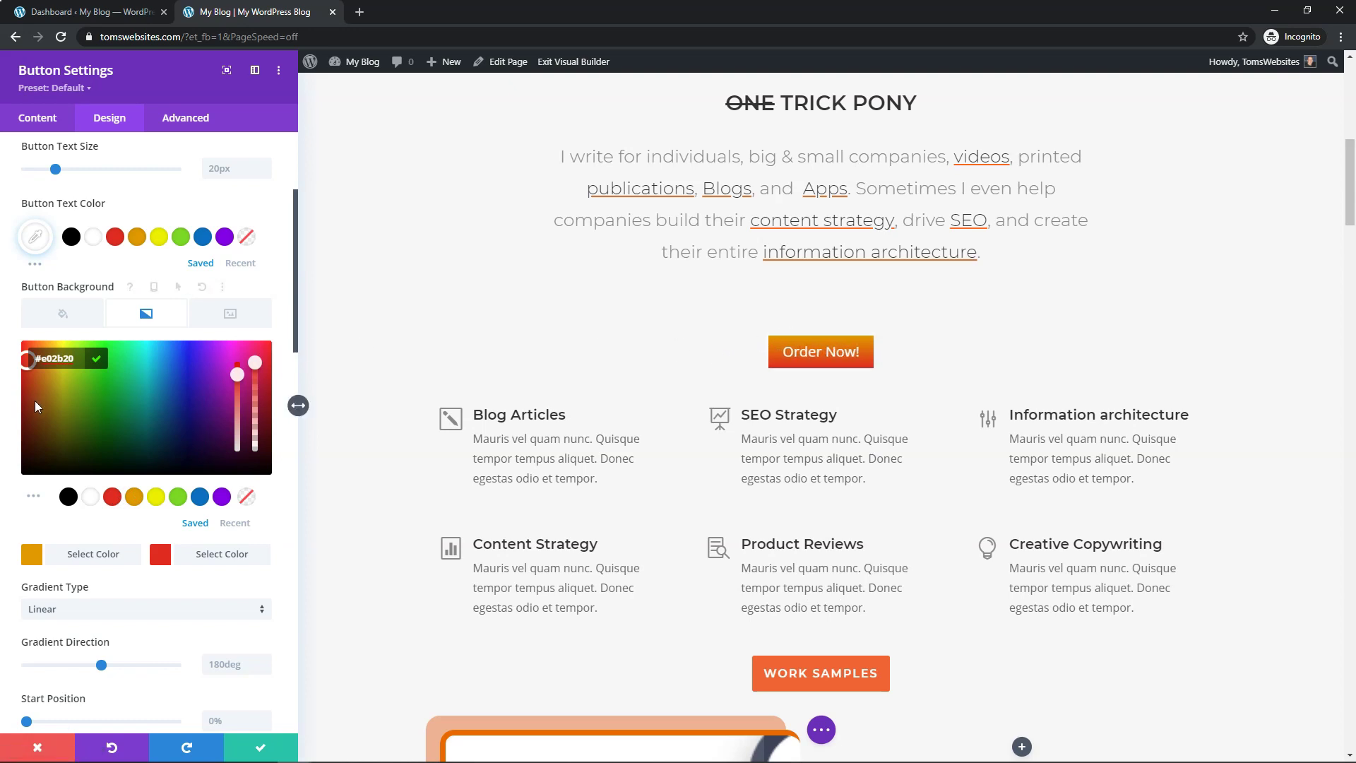
scroll(121, 429, down, 4)
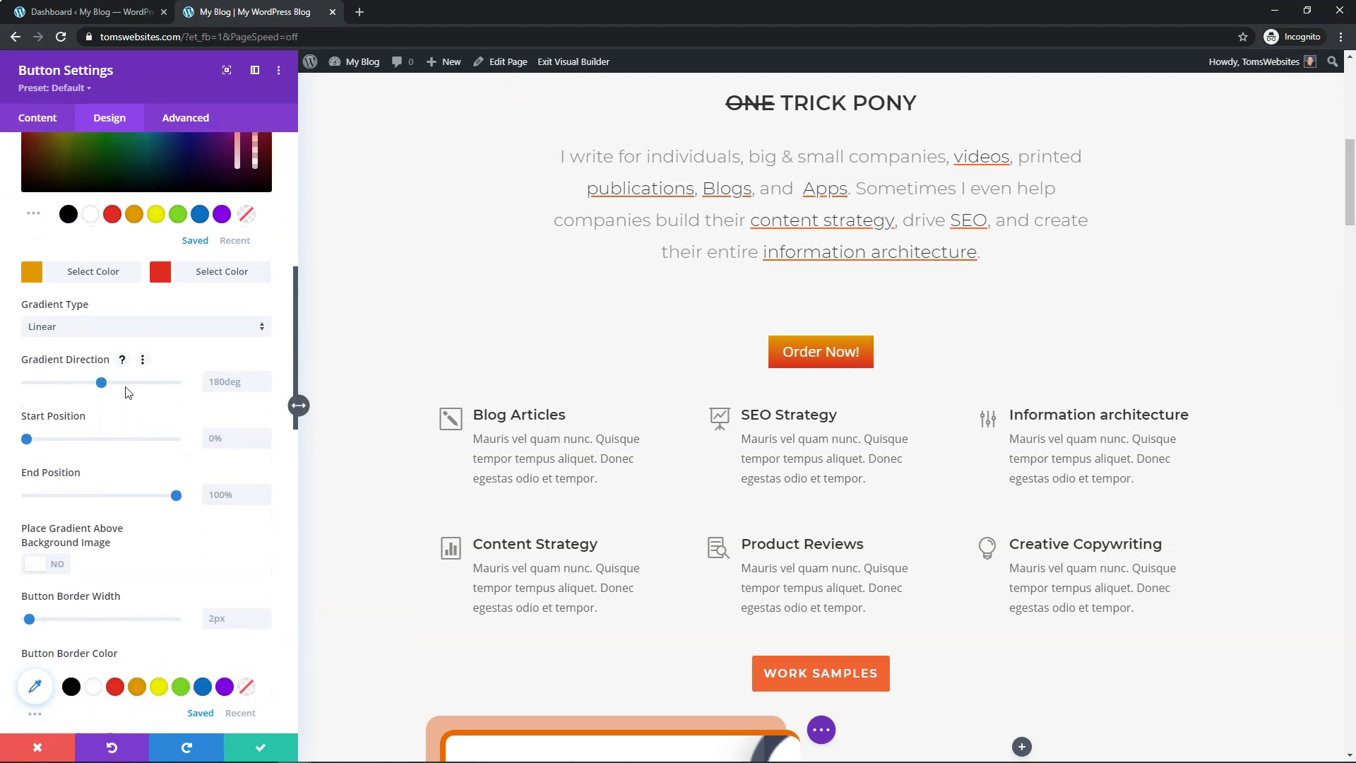
drag(101, 383, 26, 382)
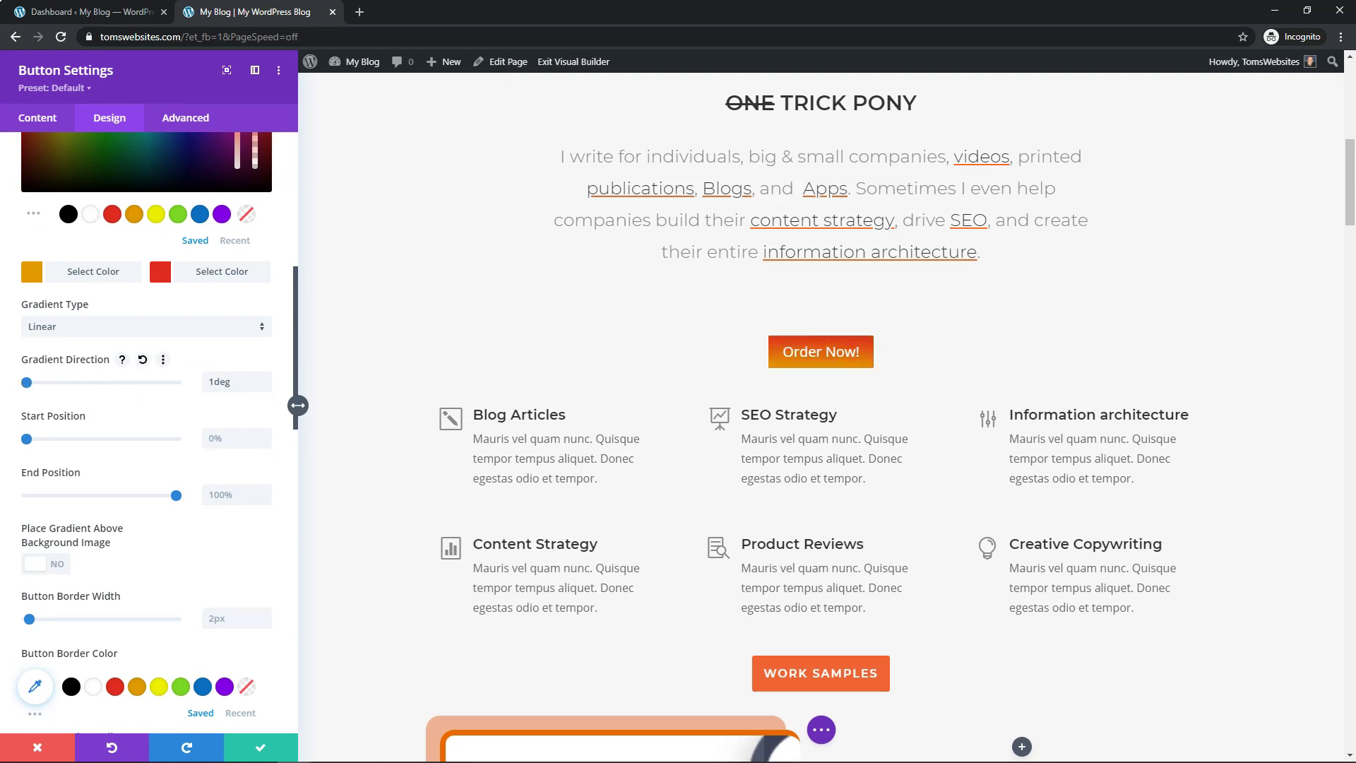
drag(46, 387, 141, 328)
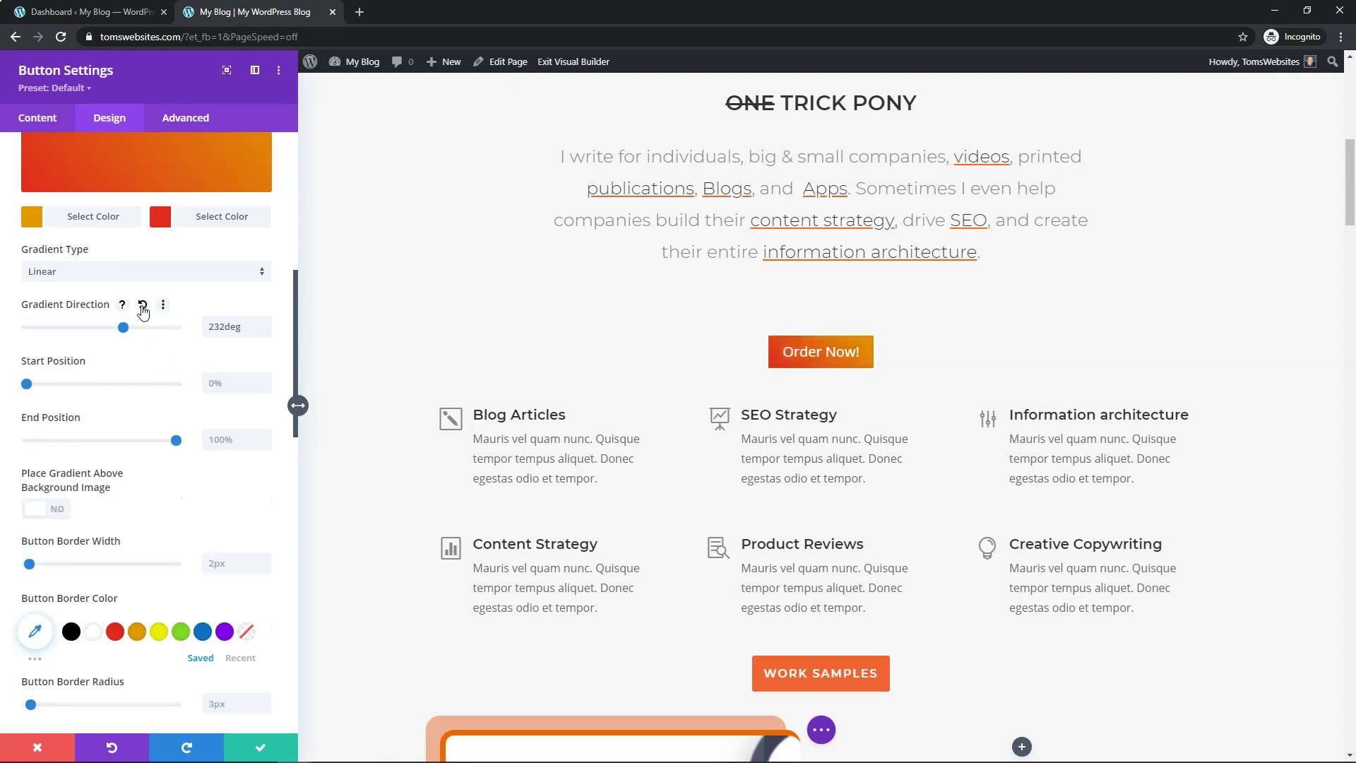
click(142, 307)
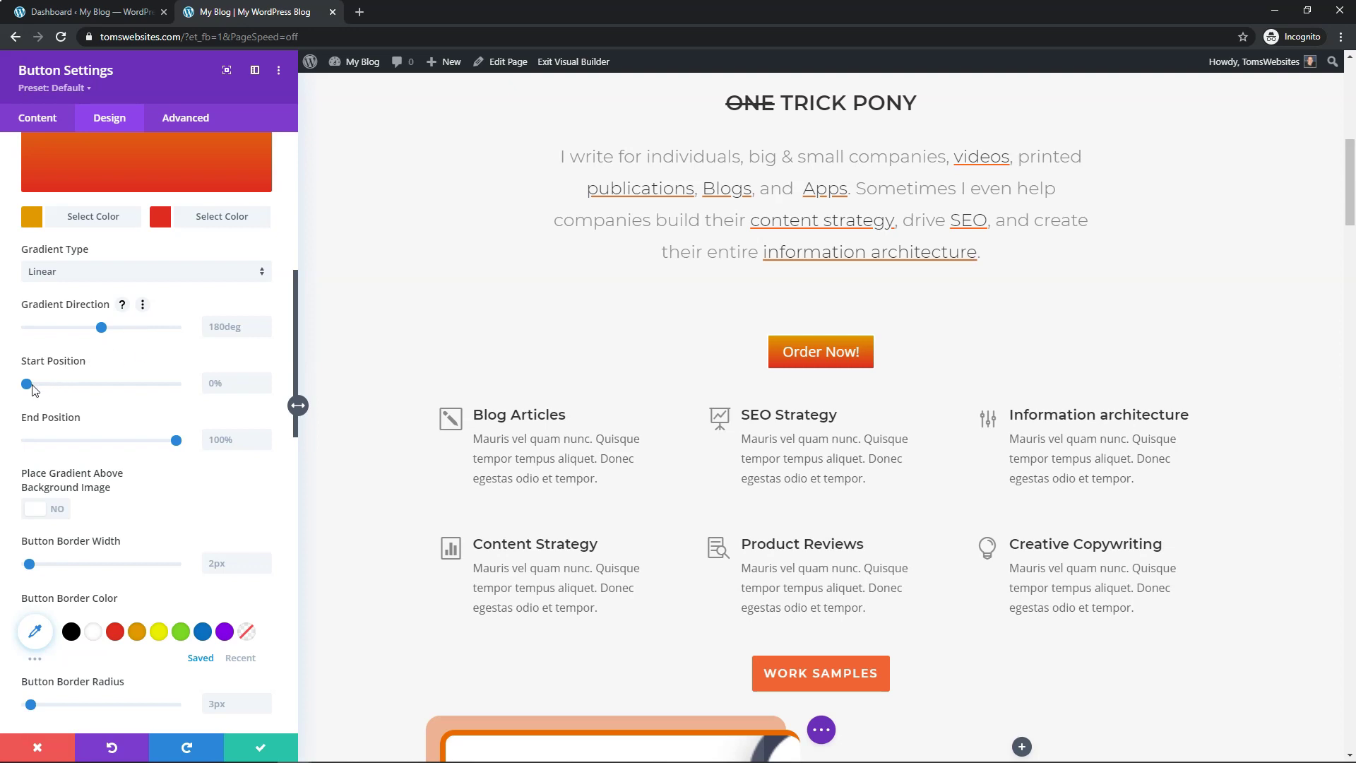
drag(28, 388, 143, 396)
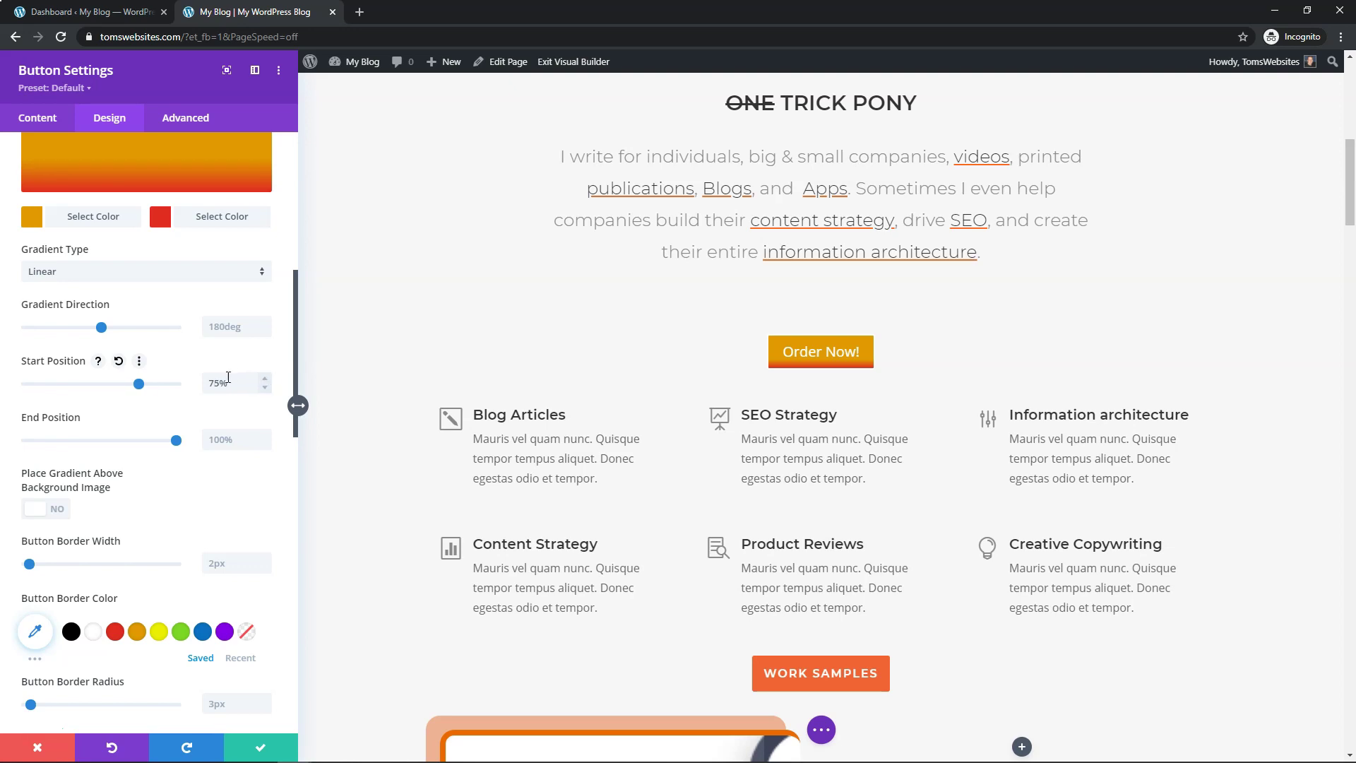
drag(91, 388, 16, 387)
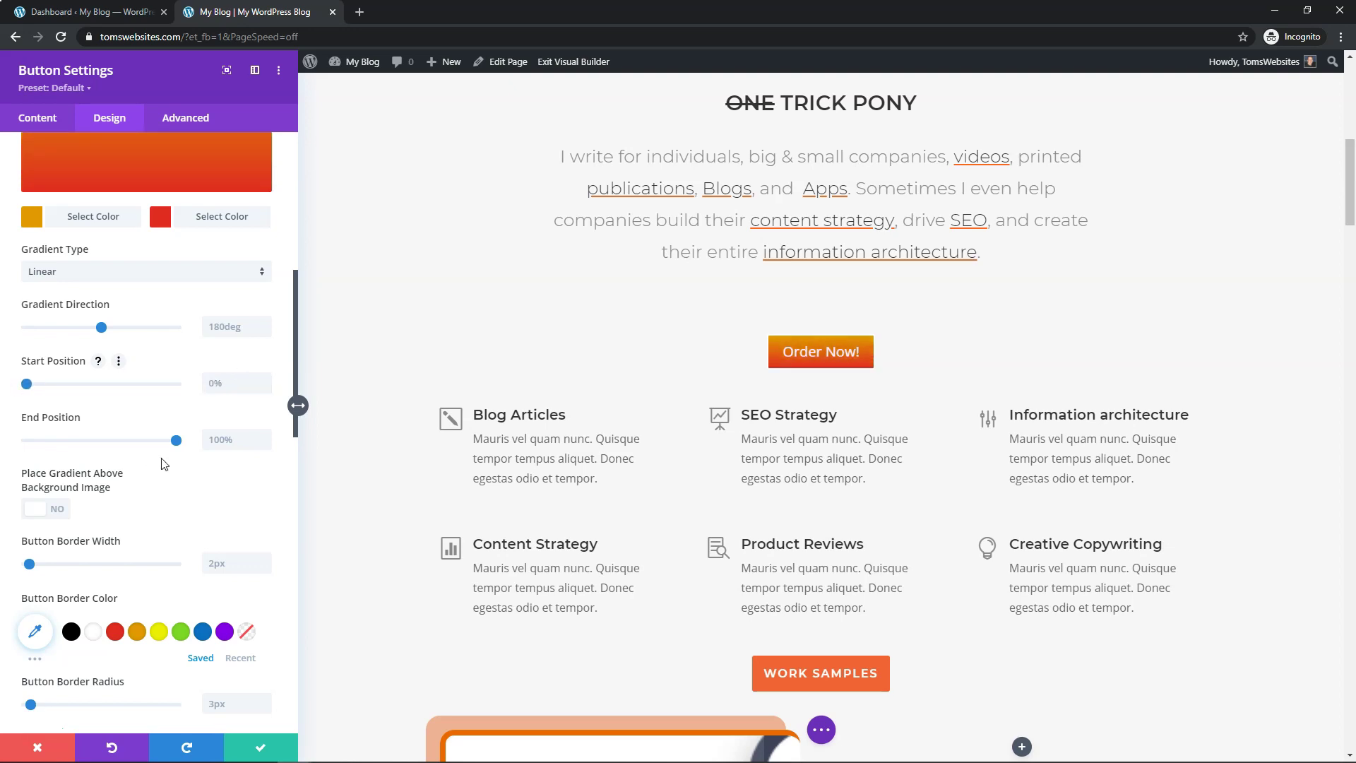
drag(176, 440, 64, 445)
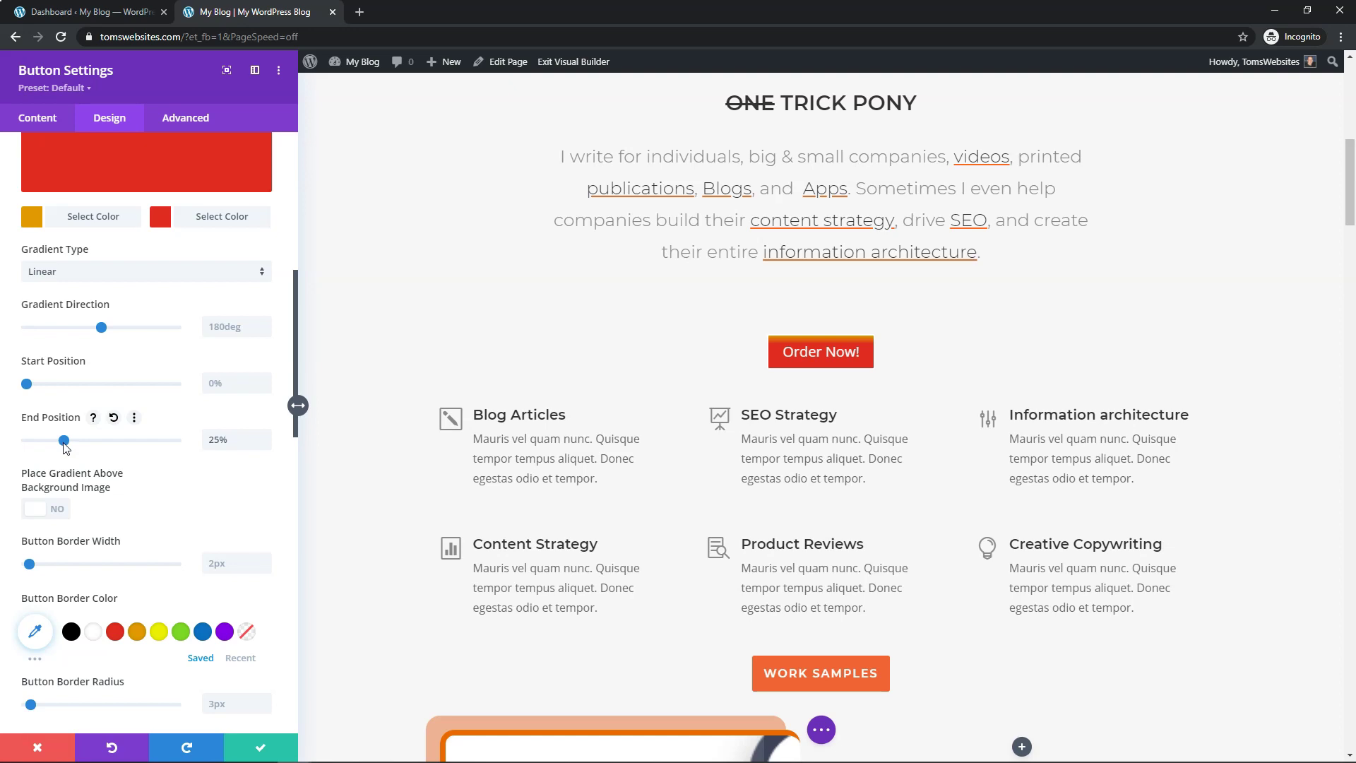
click(113, 418)
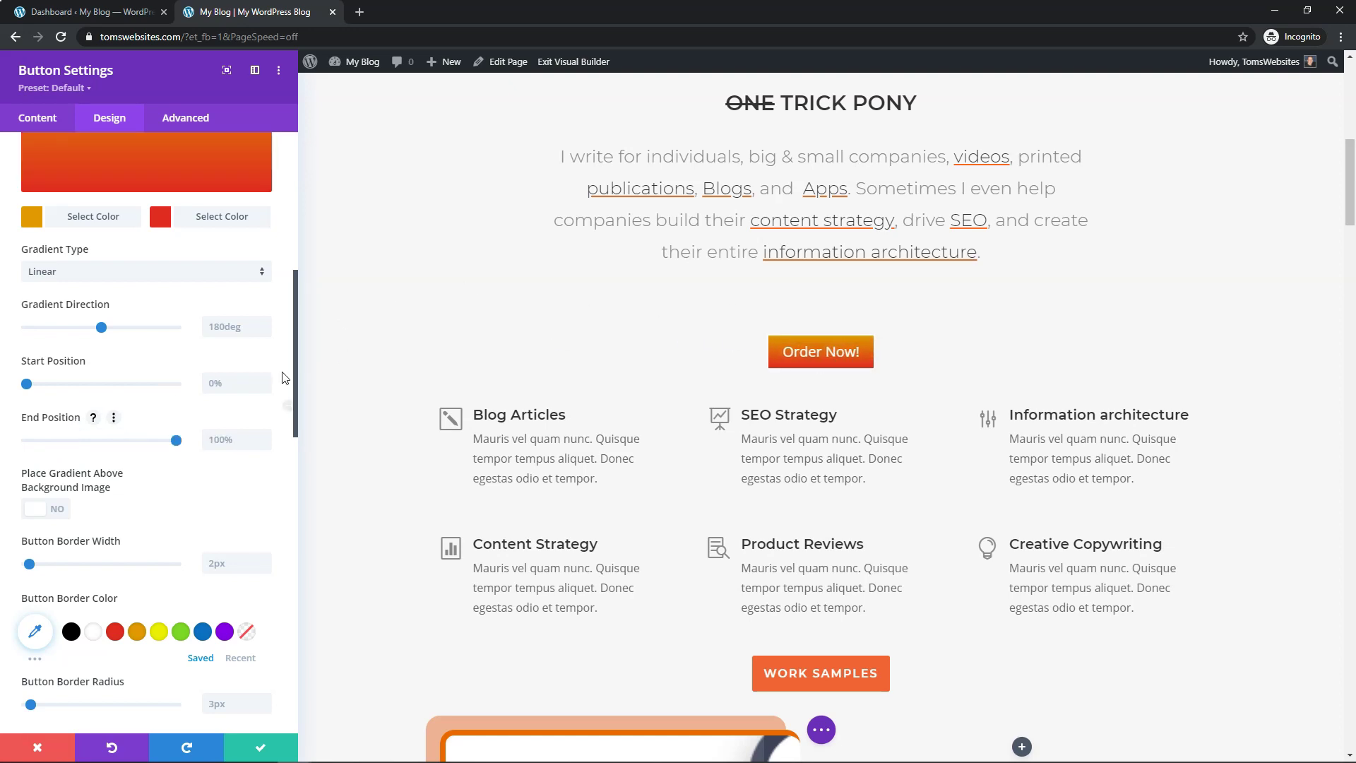
scroll(136, 464, down, 3)
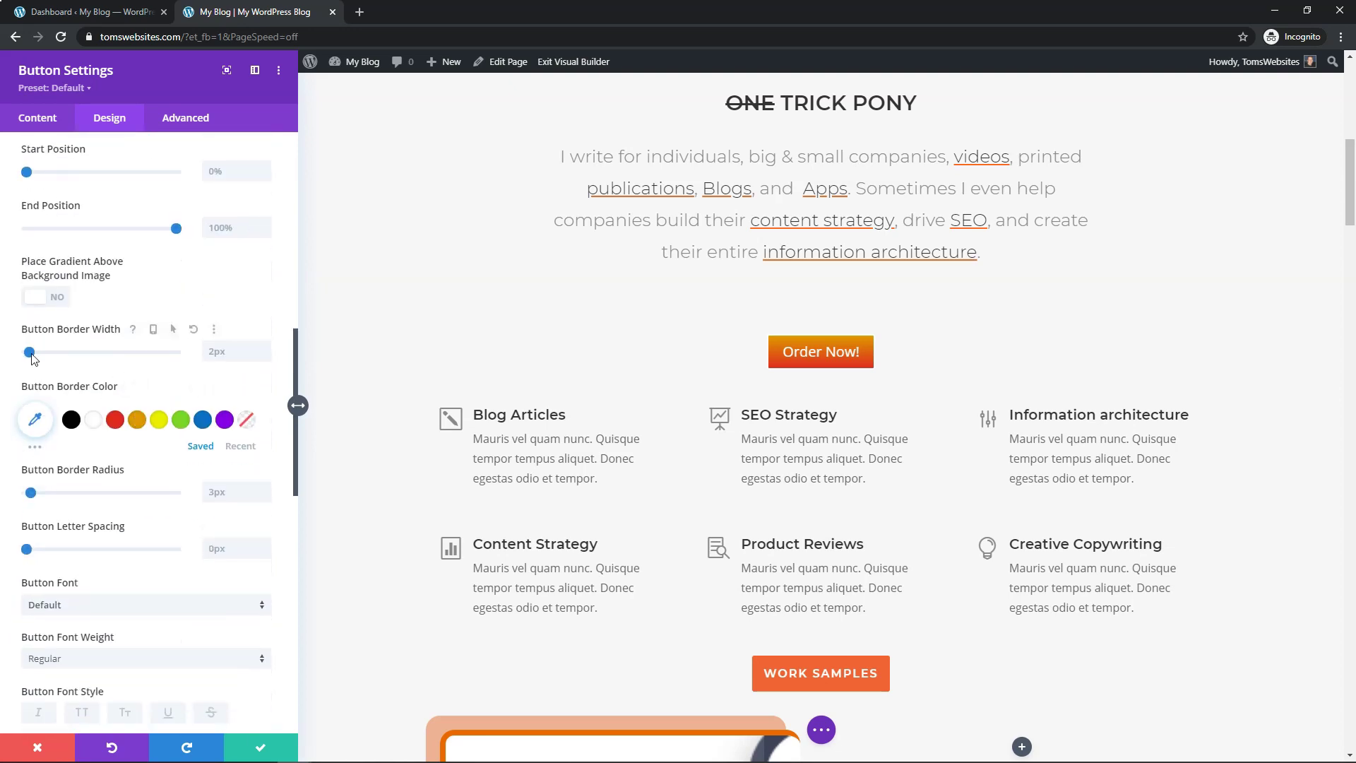
- Set the button border width to 0px and the border radius to 15px
drag(30, 352, 26, 353)
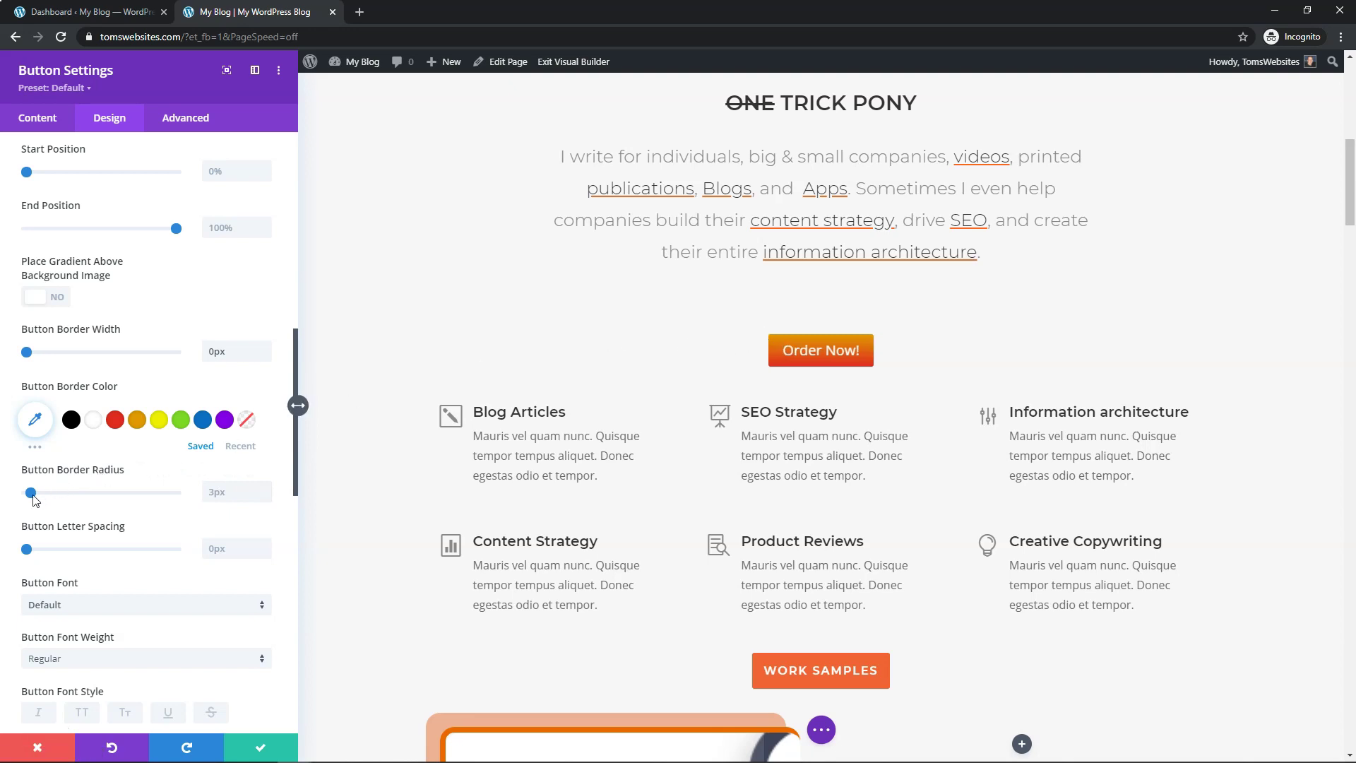
drag(36, 496, 106, 496)
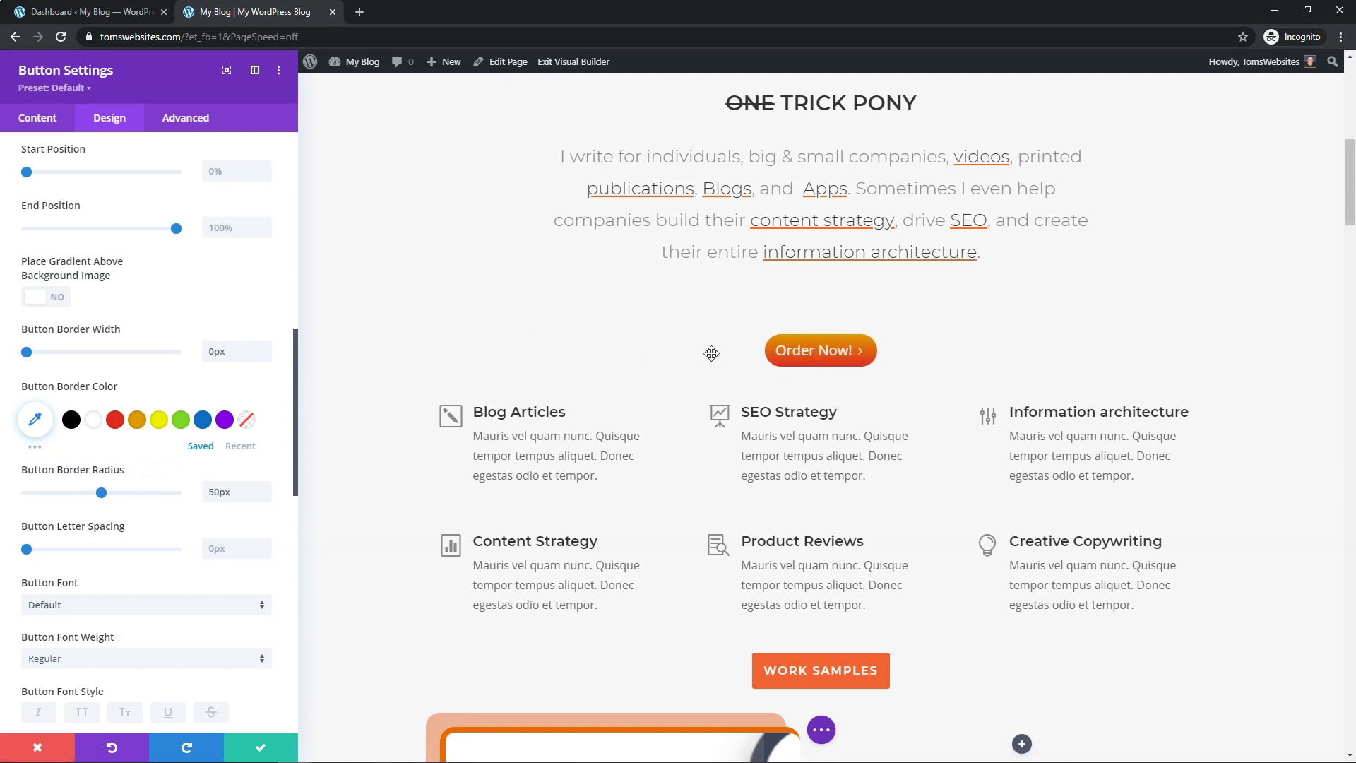
drag(101, 493, 53, 498)
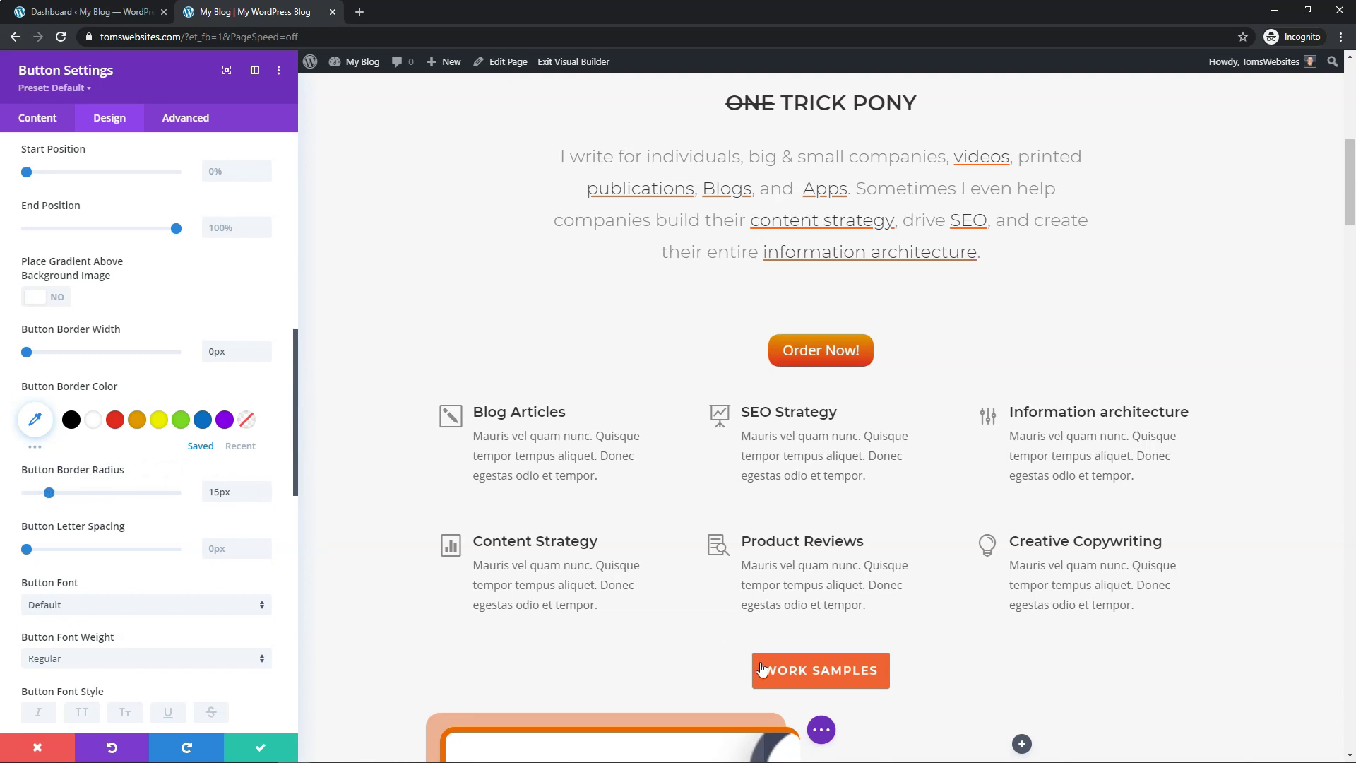
scroll(153, 513, down, 3)
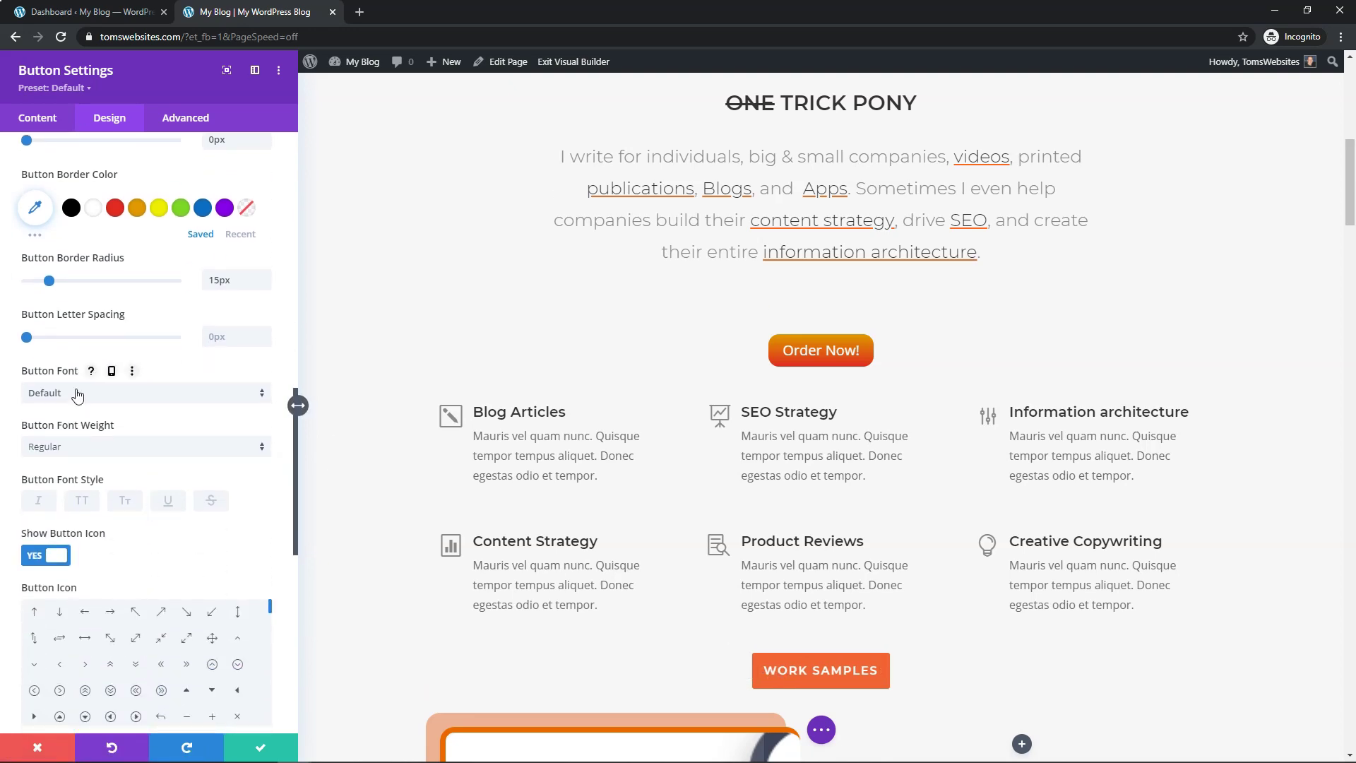
- Set the button font to Lato with Bold font weight
click(77, 394)
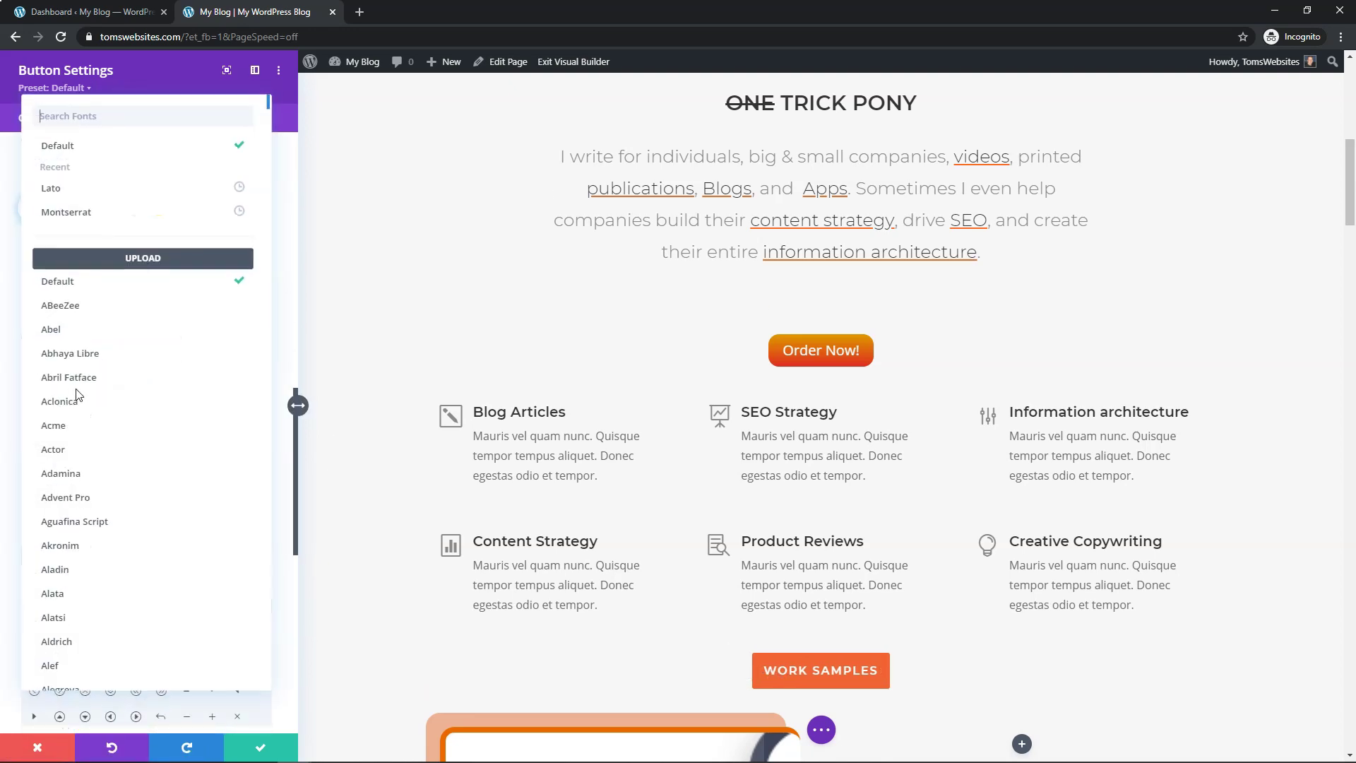
click(79, 189)
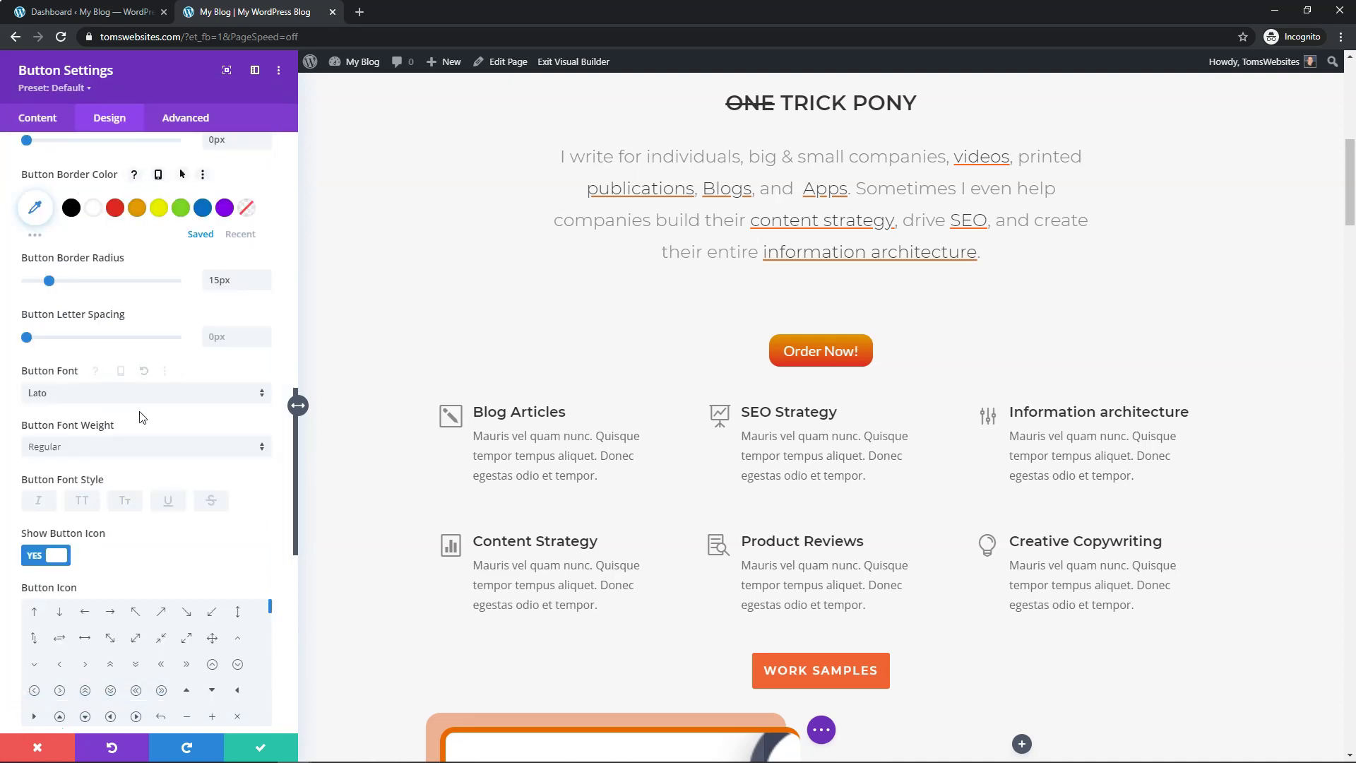
click(77, 452)
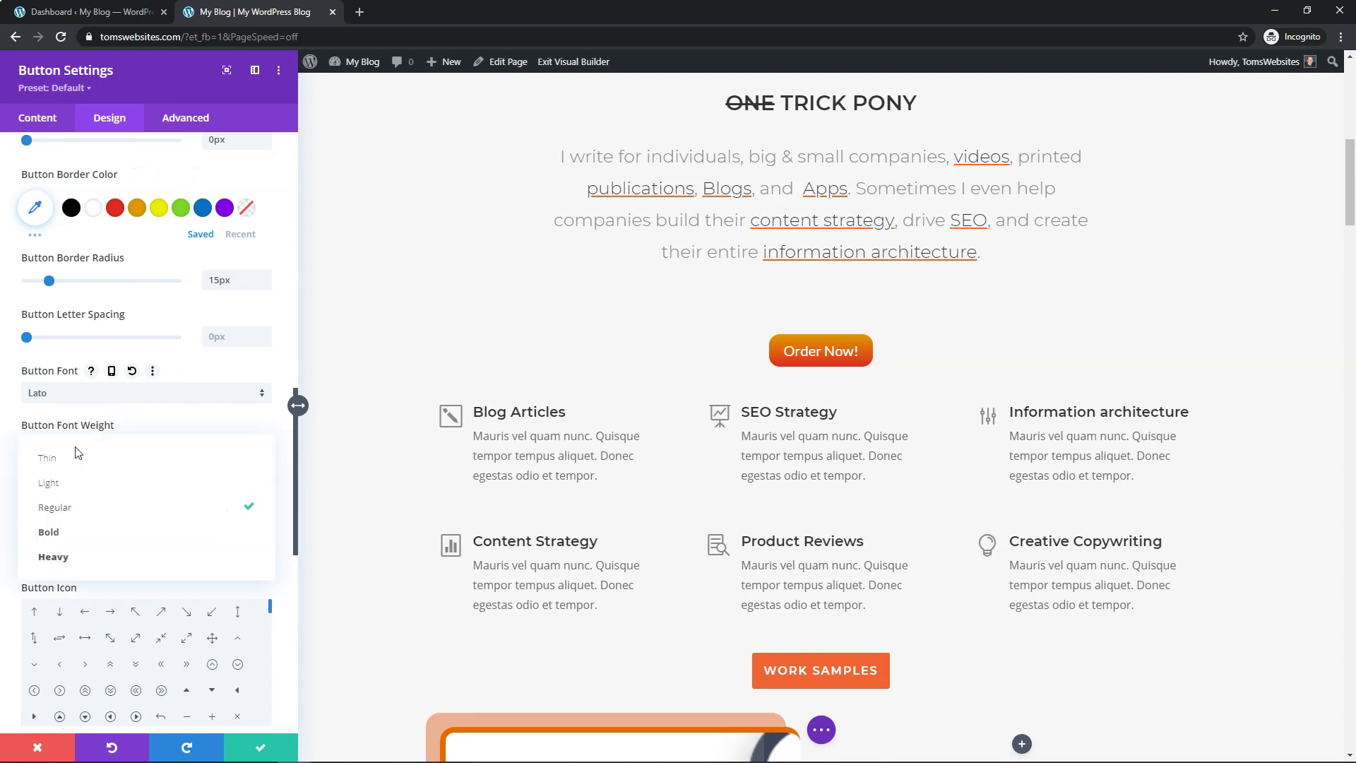
click(71, 531)
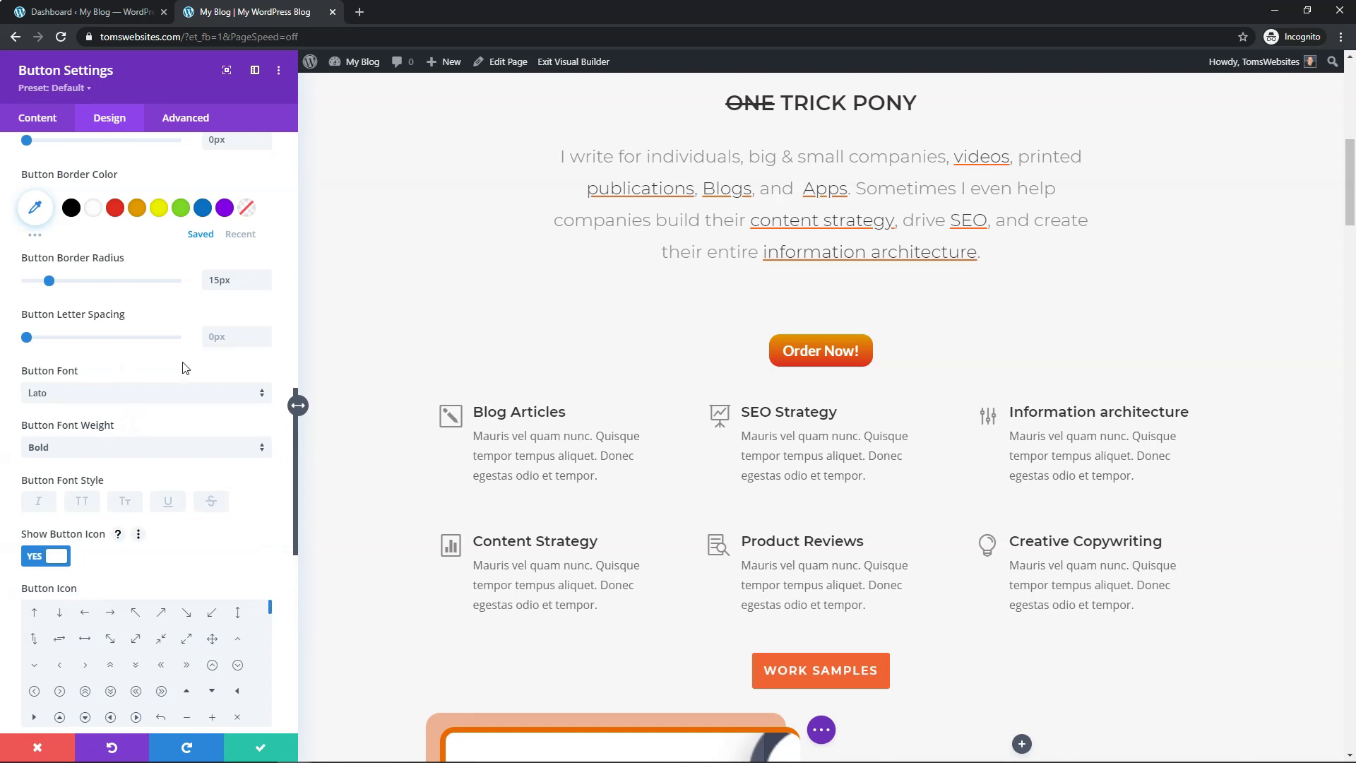
- Give the button a down-arrow icon placed on the right, shown only on hover
scroll(130, 553, down, 2)
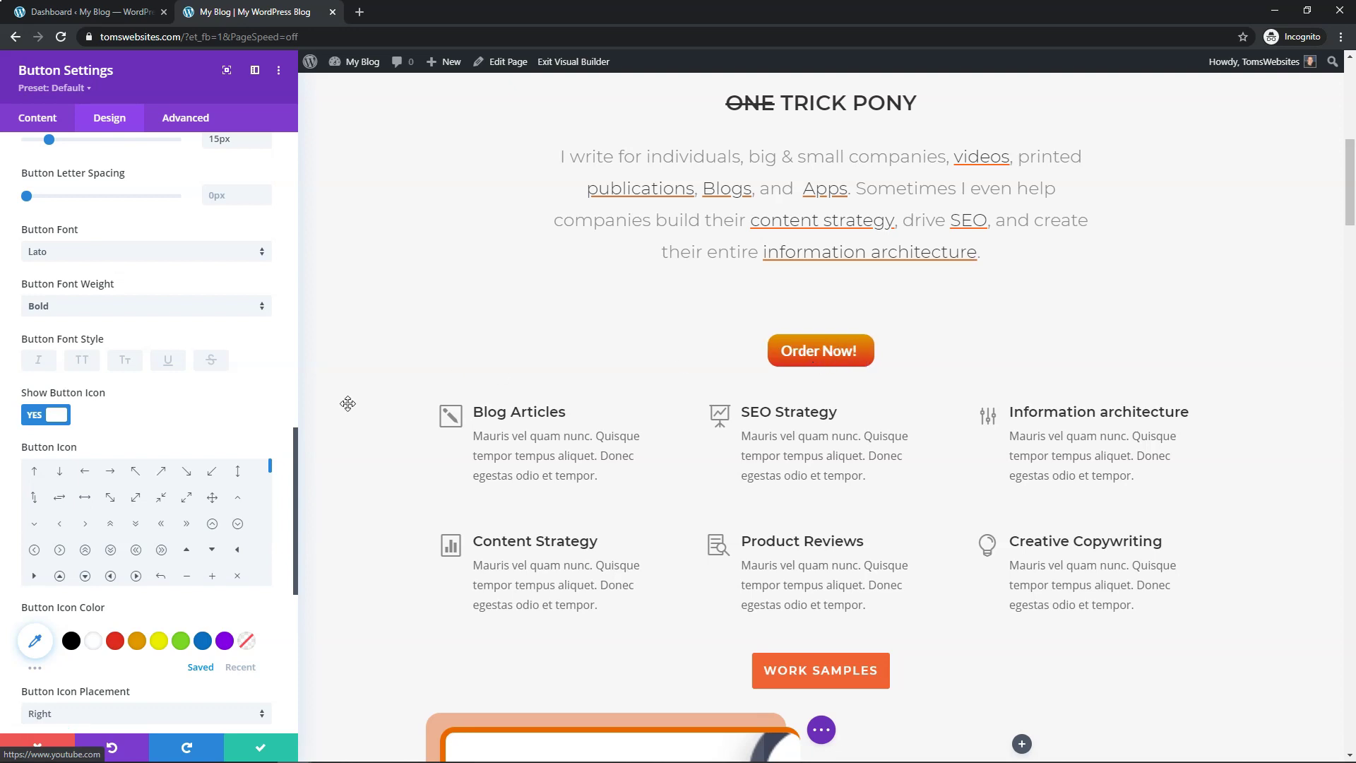
click(212, 551)
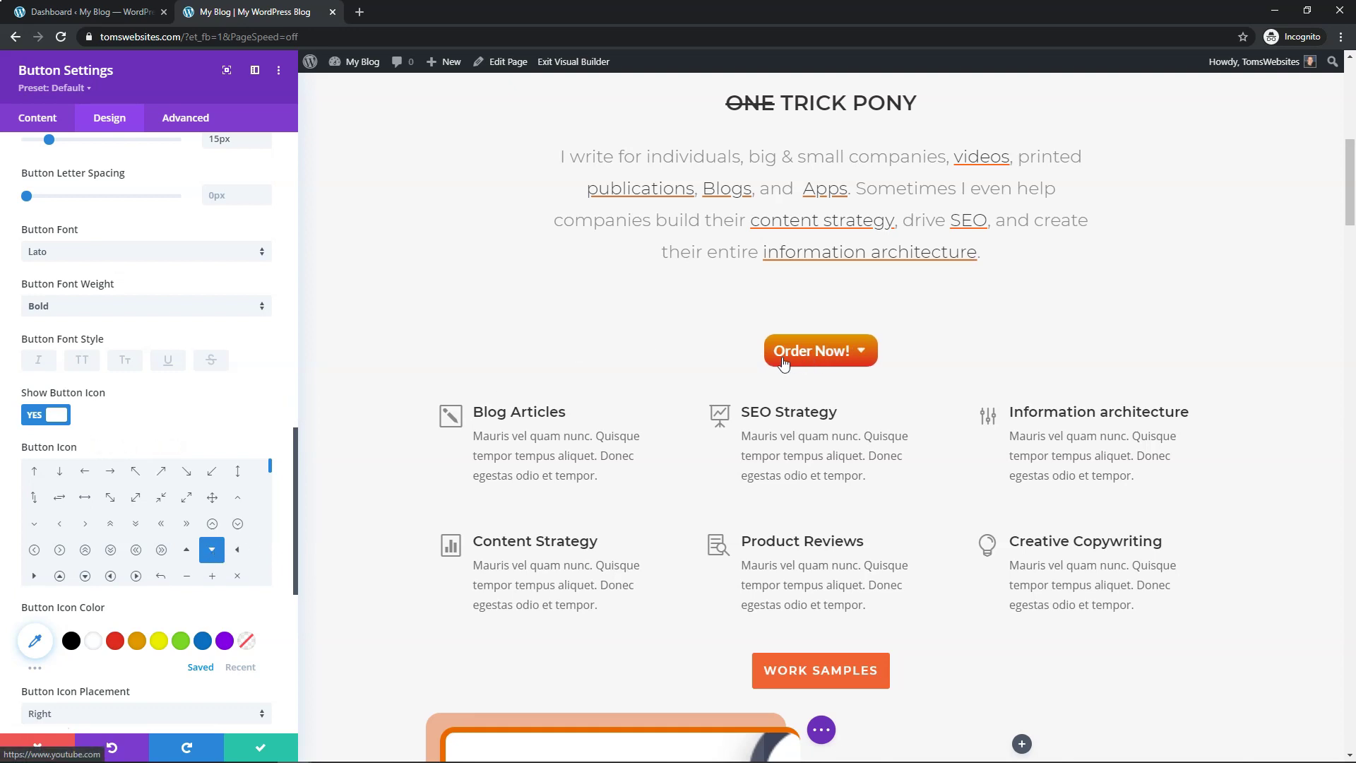
scroll(113, 401, down, 3)
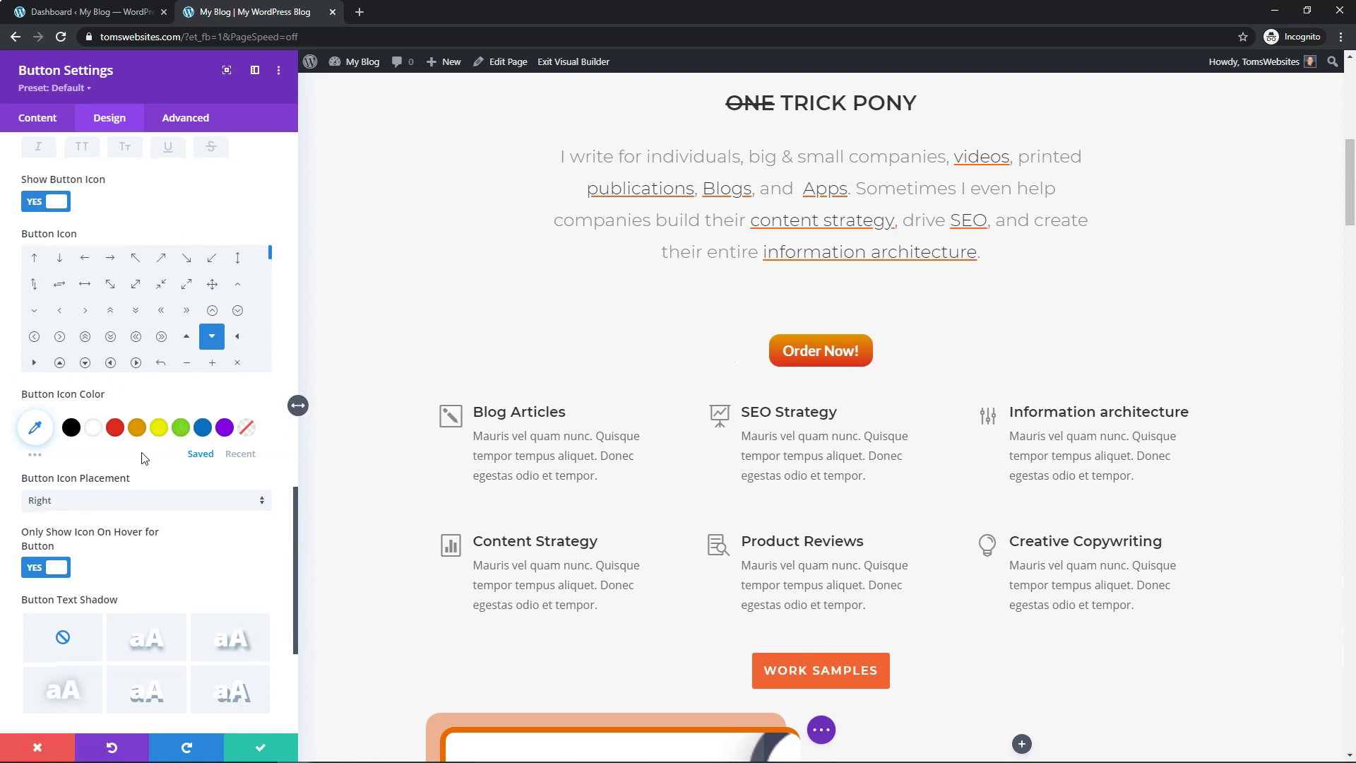
scroll(46, 353, down, 2)
click(66, 365)
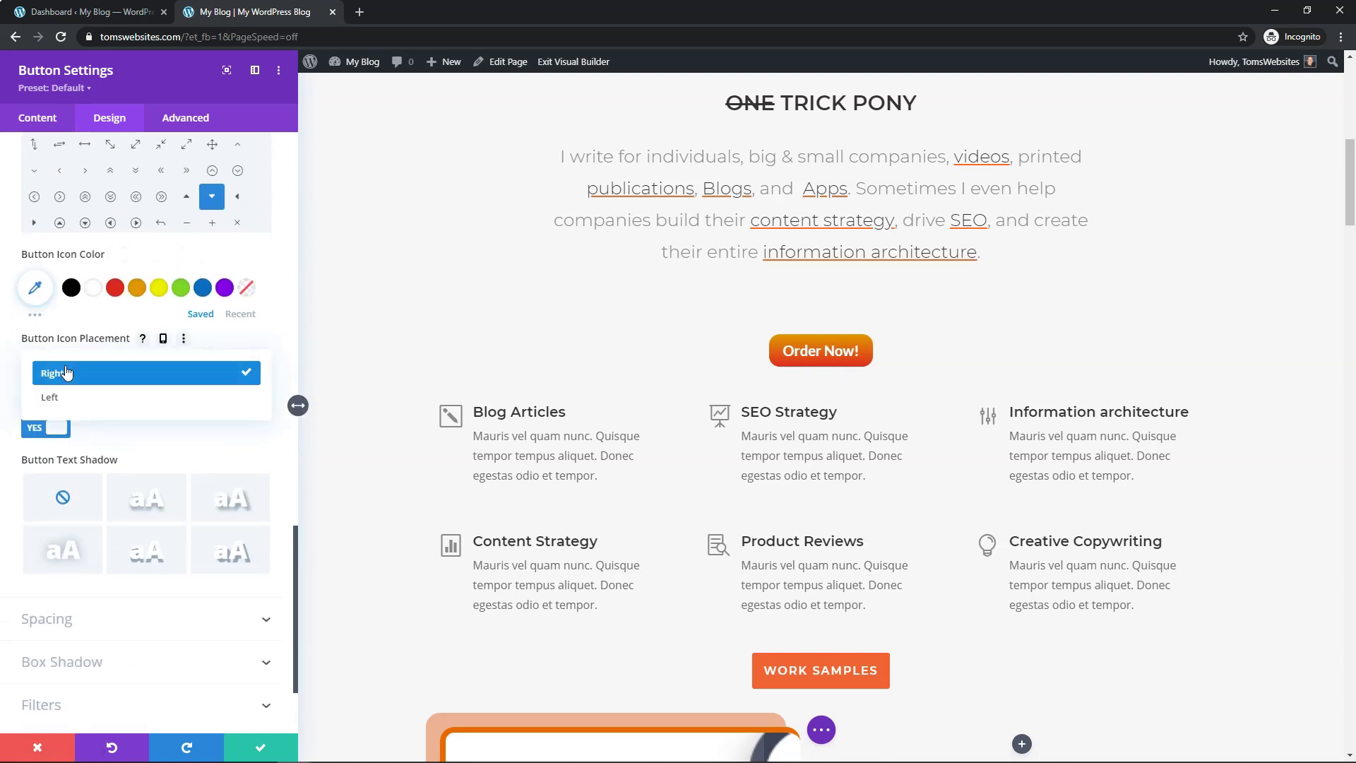
click(44, 373)
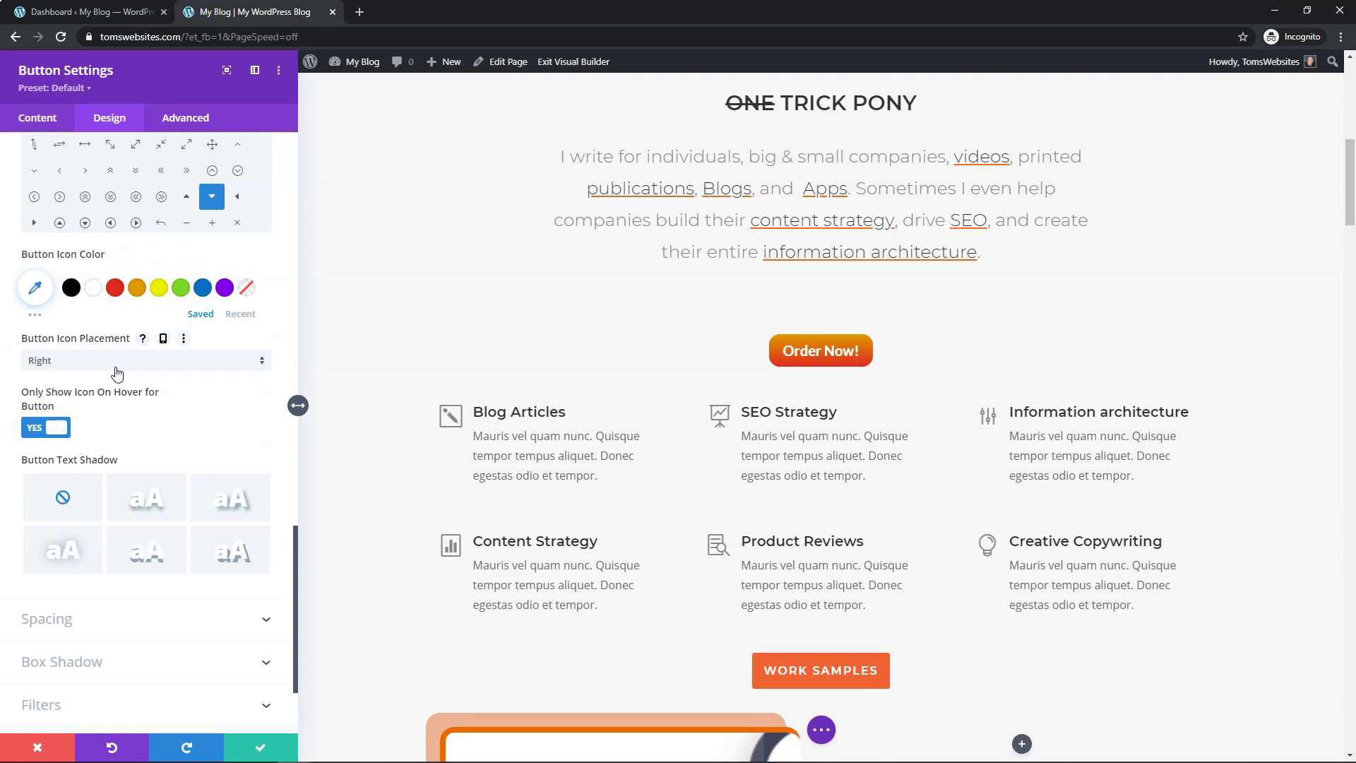
scroll(133, 369, down, 2)
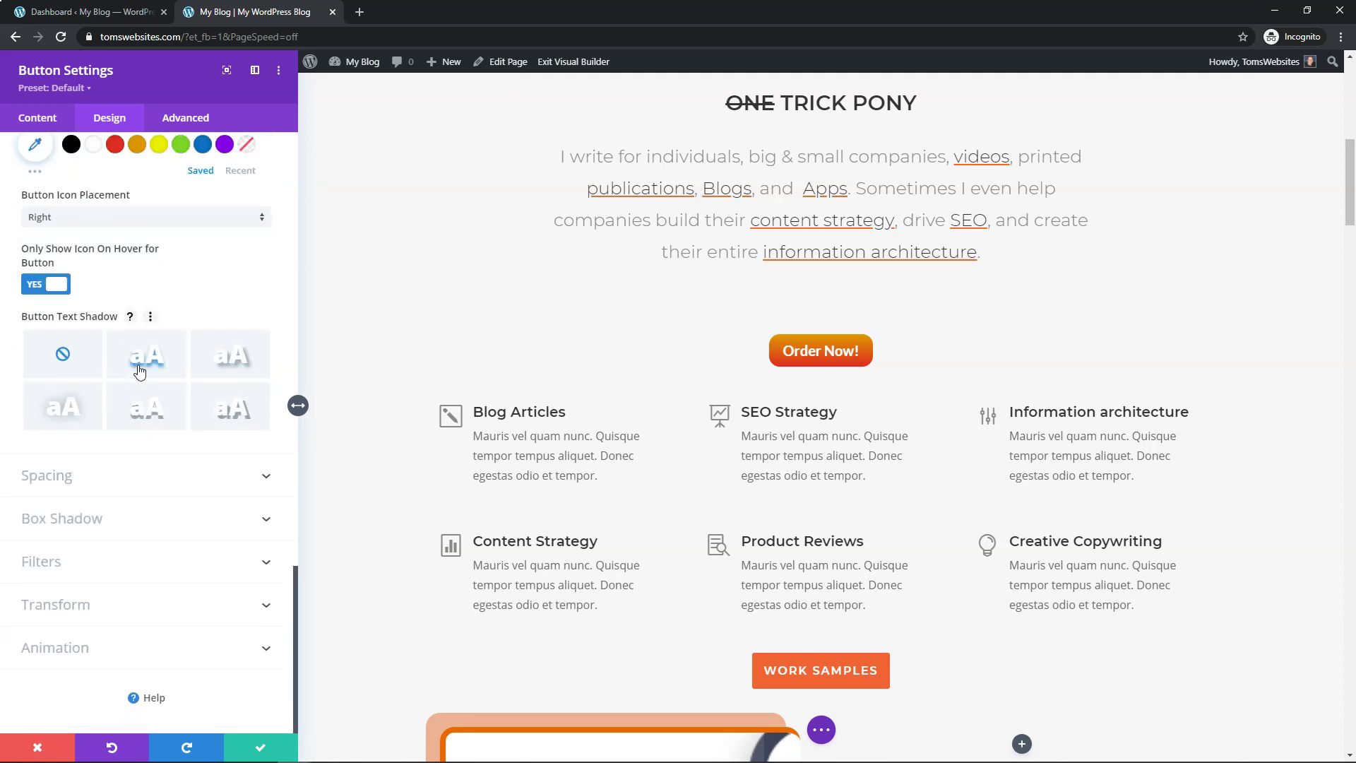
- Give the button the second box shadow preset (2px vertical, 18px blur), coloured white #ffffff instead of red
click(151, 526)
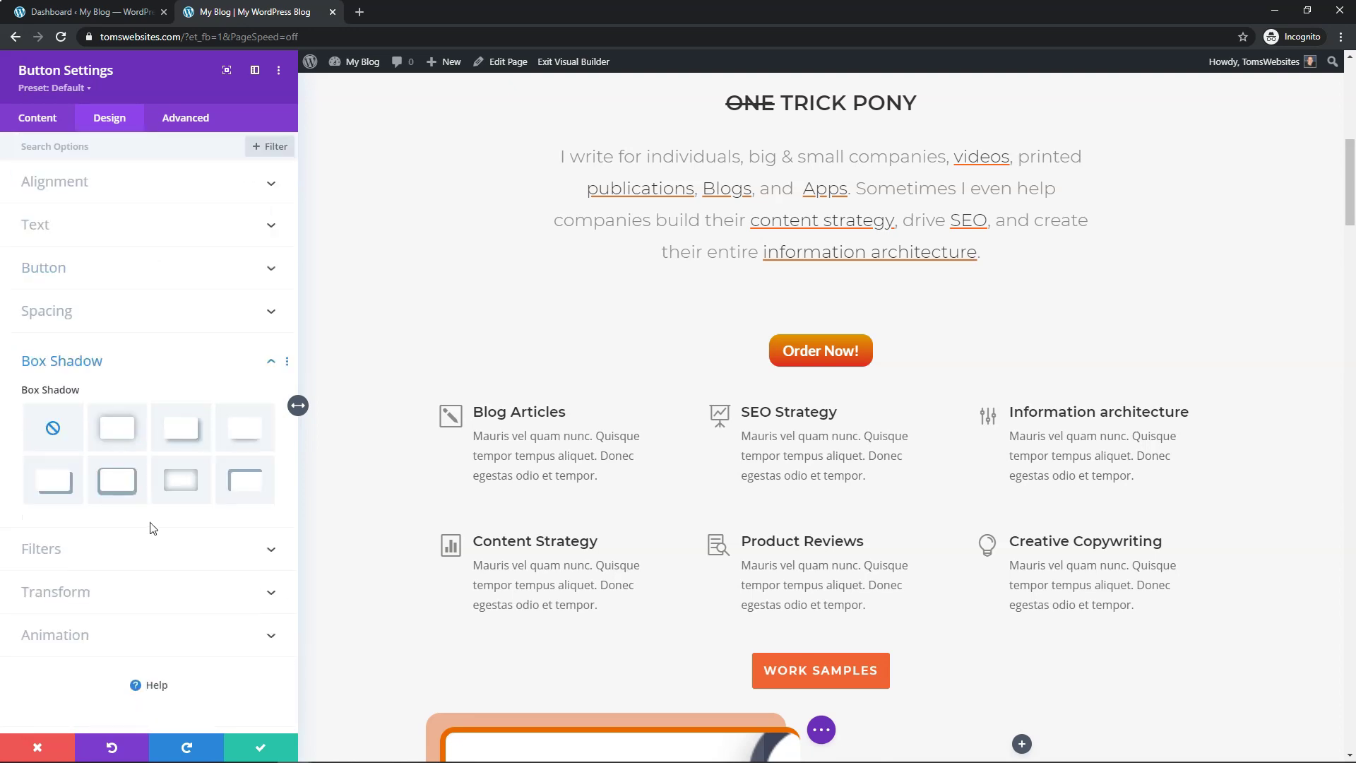
click(121, 426)
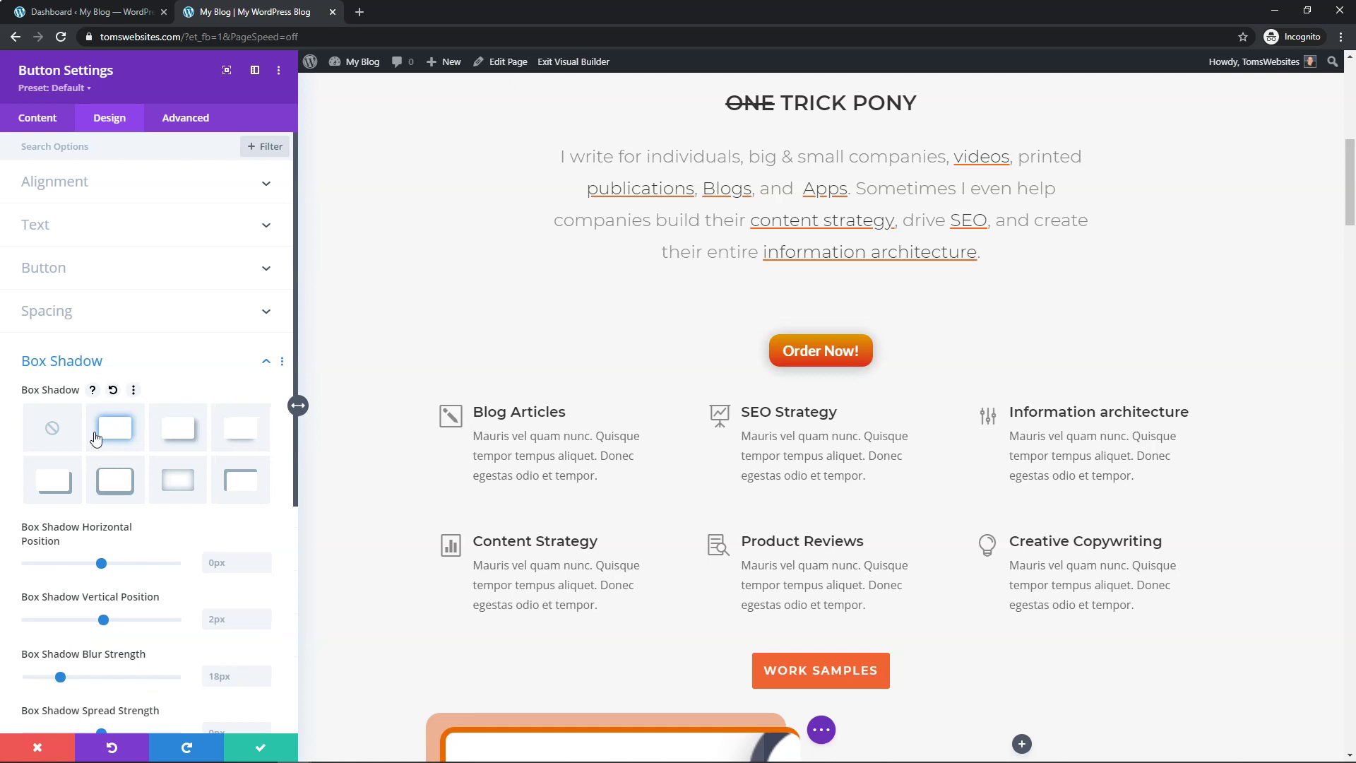
scroll(117, 447, down, 3)
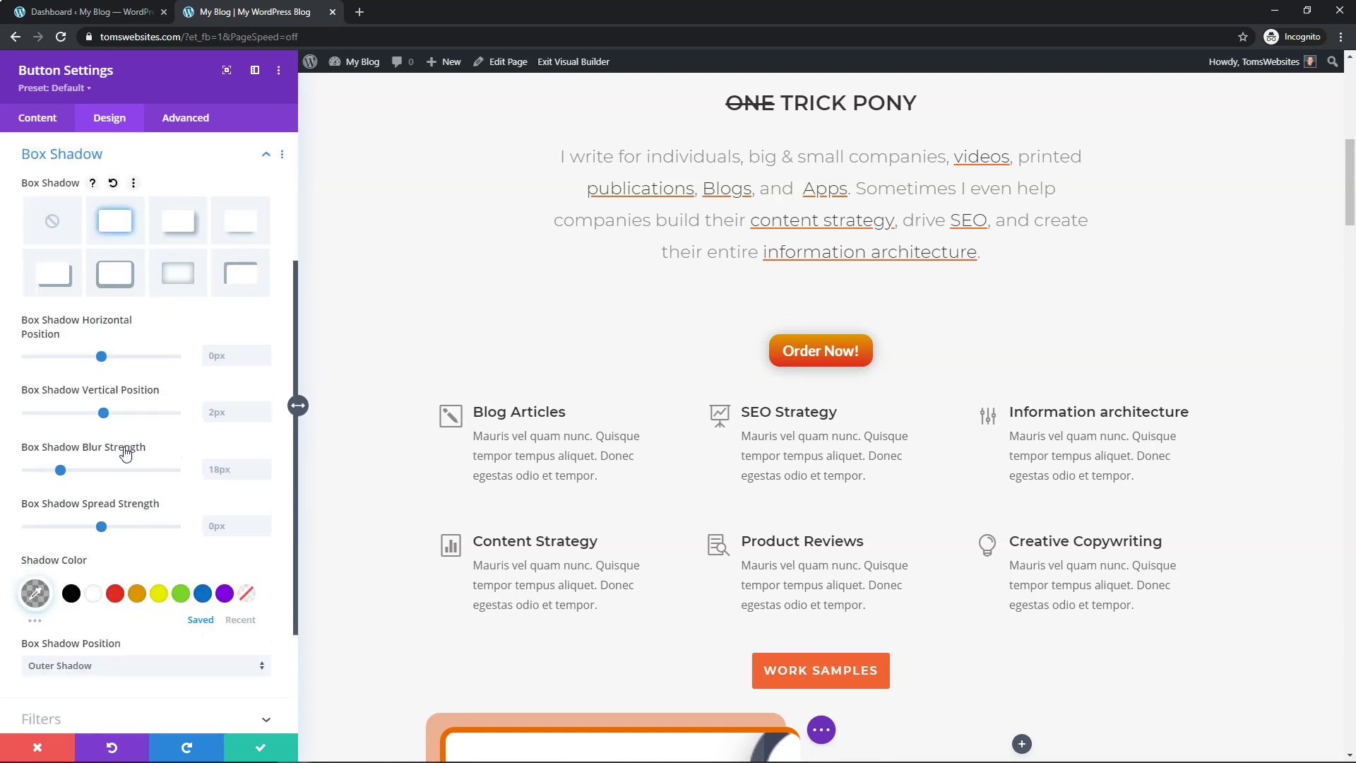
click(117, 590)
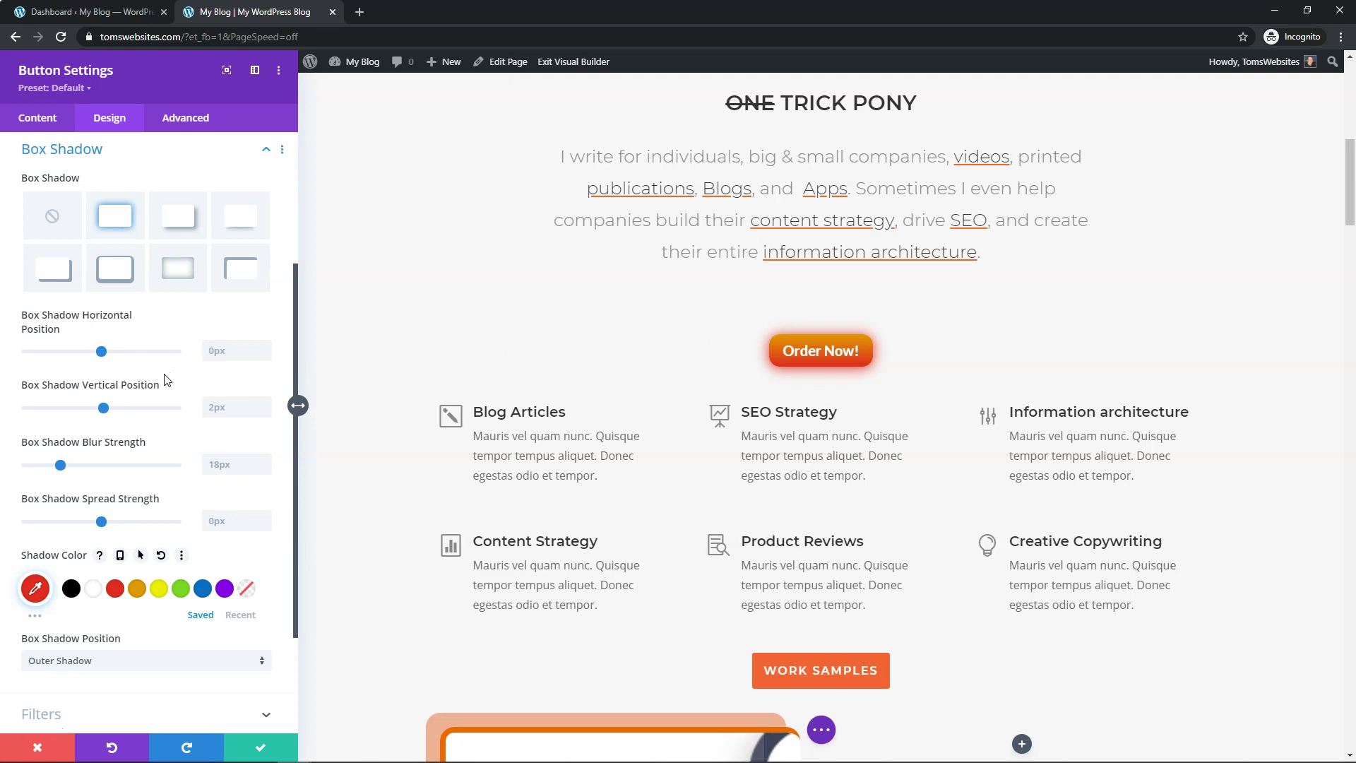
scroll(167, 381, down, 2)
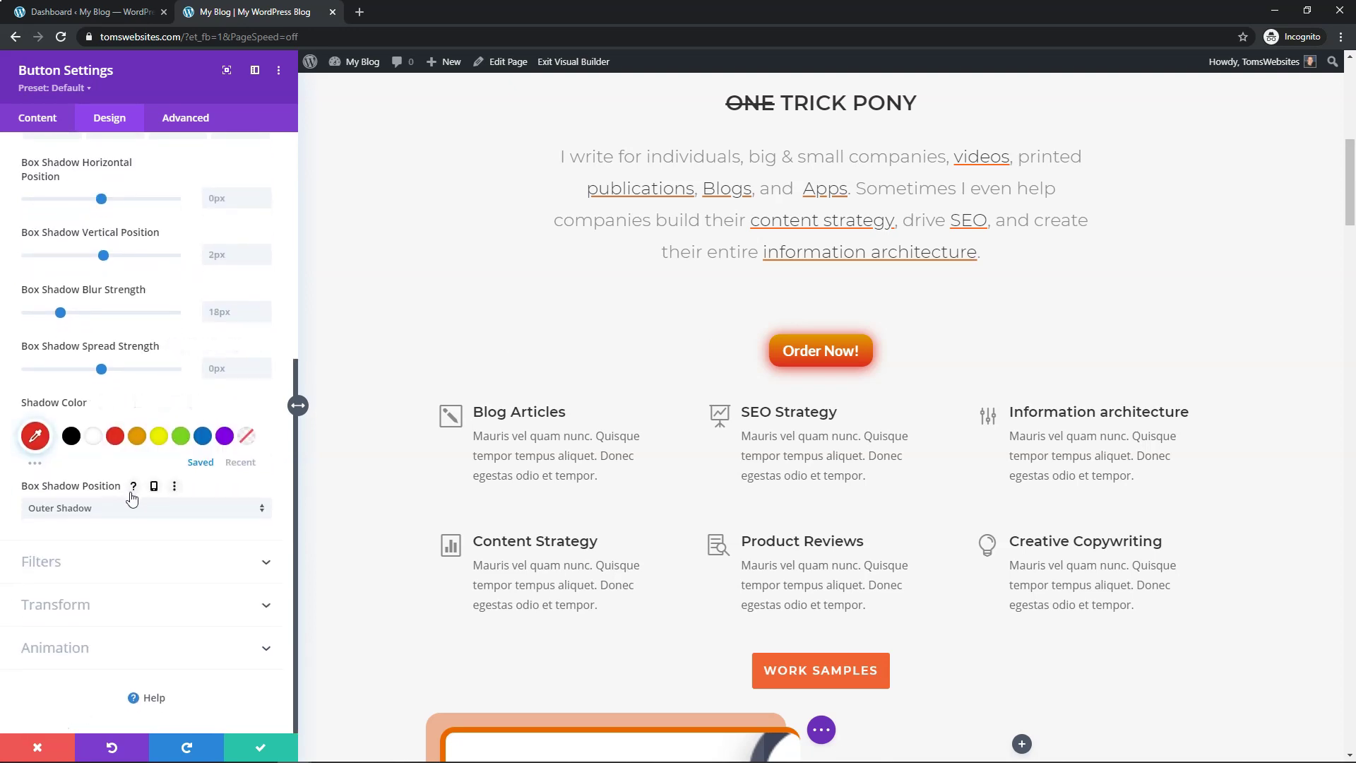
click(94, 437)
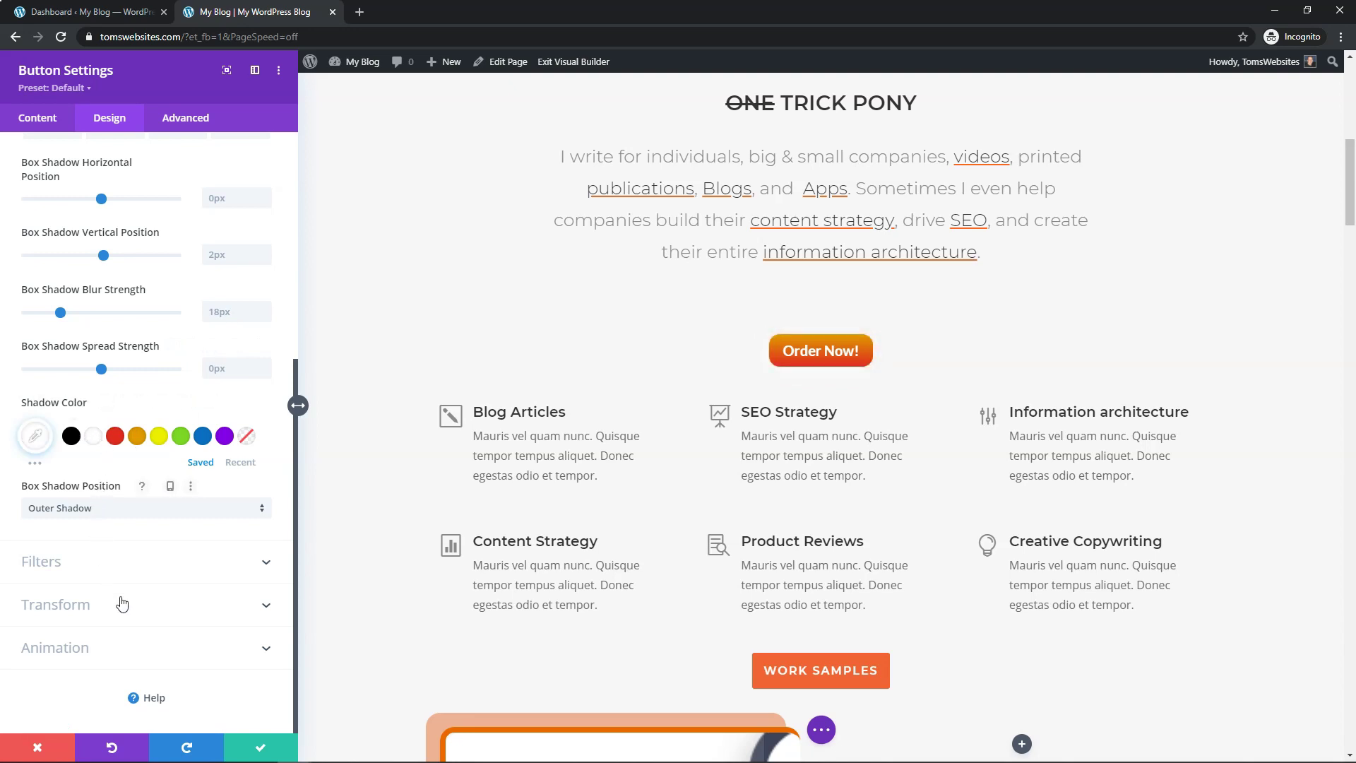
- Preview the Fade, Bounce, Fold, Flip and Roll animations, then choose Slide (1000ms, 50% intensity)
click(92, 657)
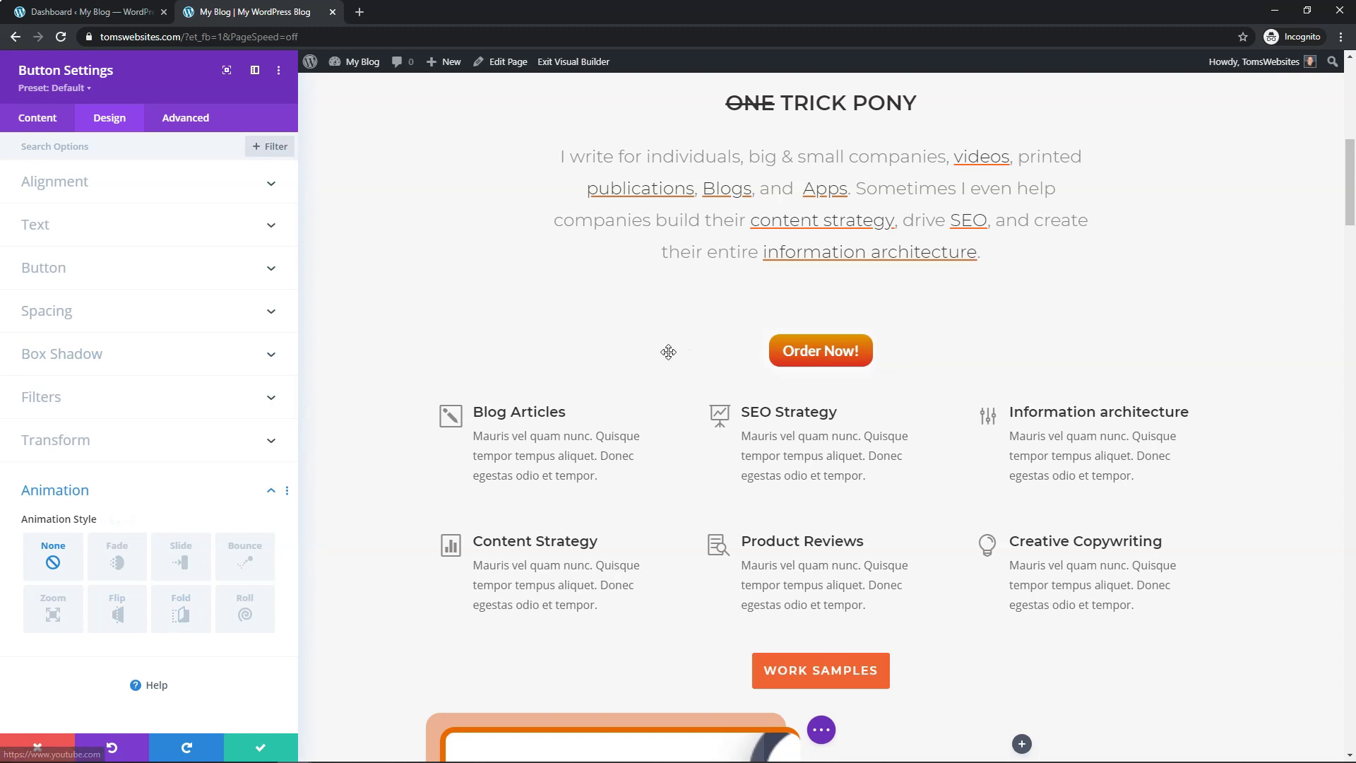
click(123, 561)
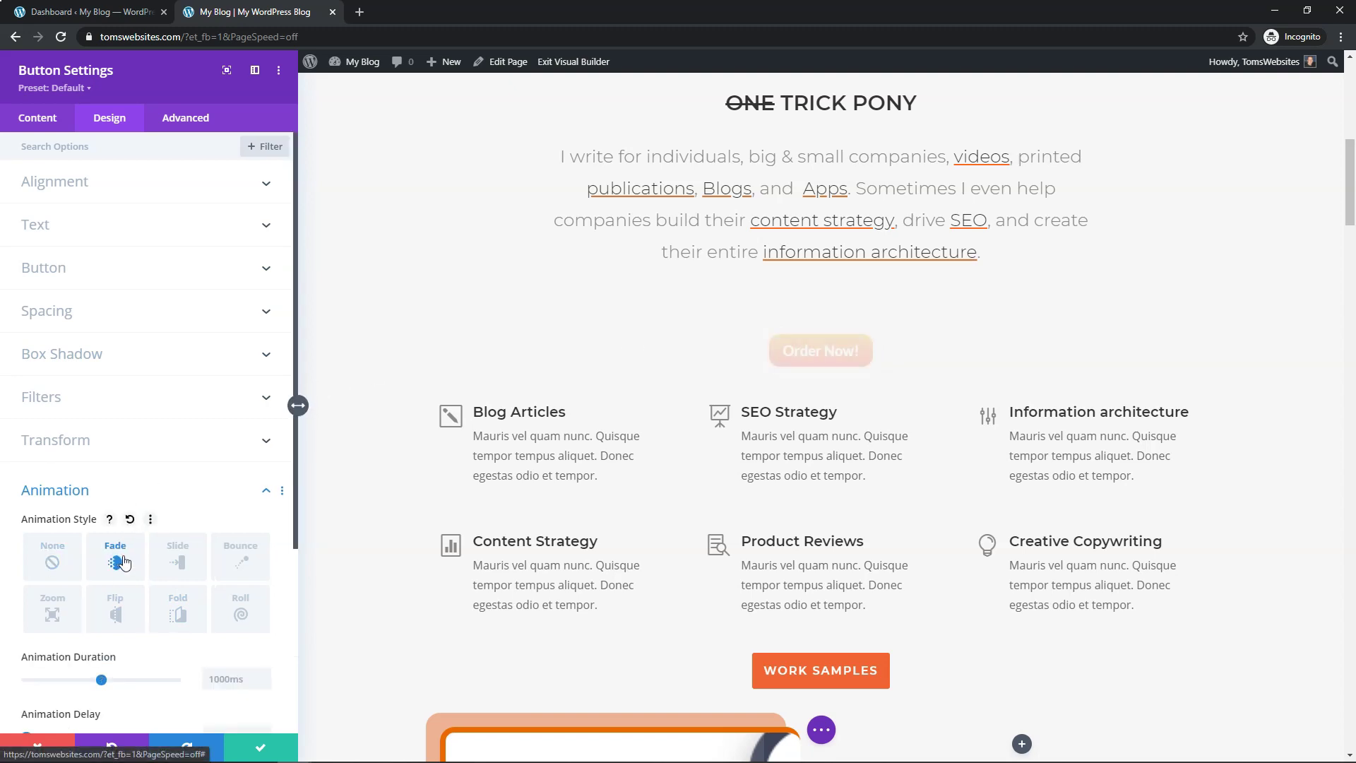
click(180, 561)
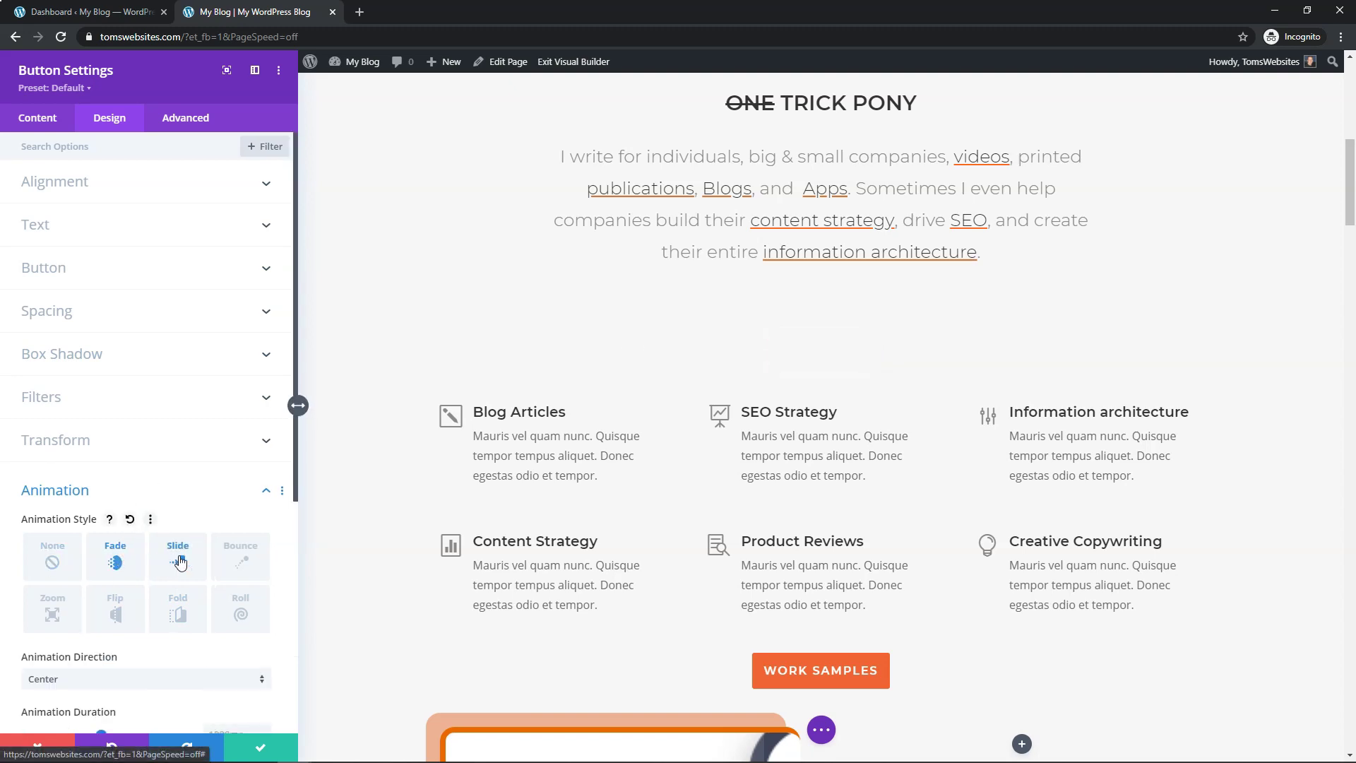
click(244, 573)
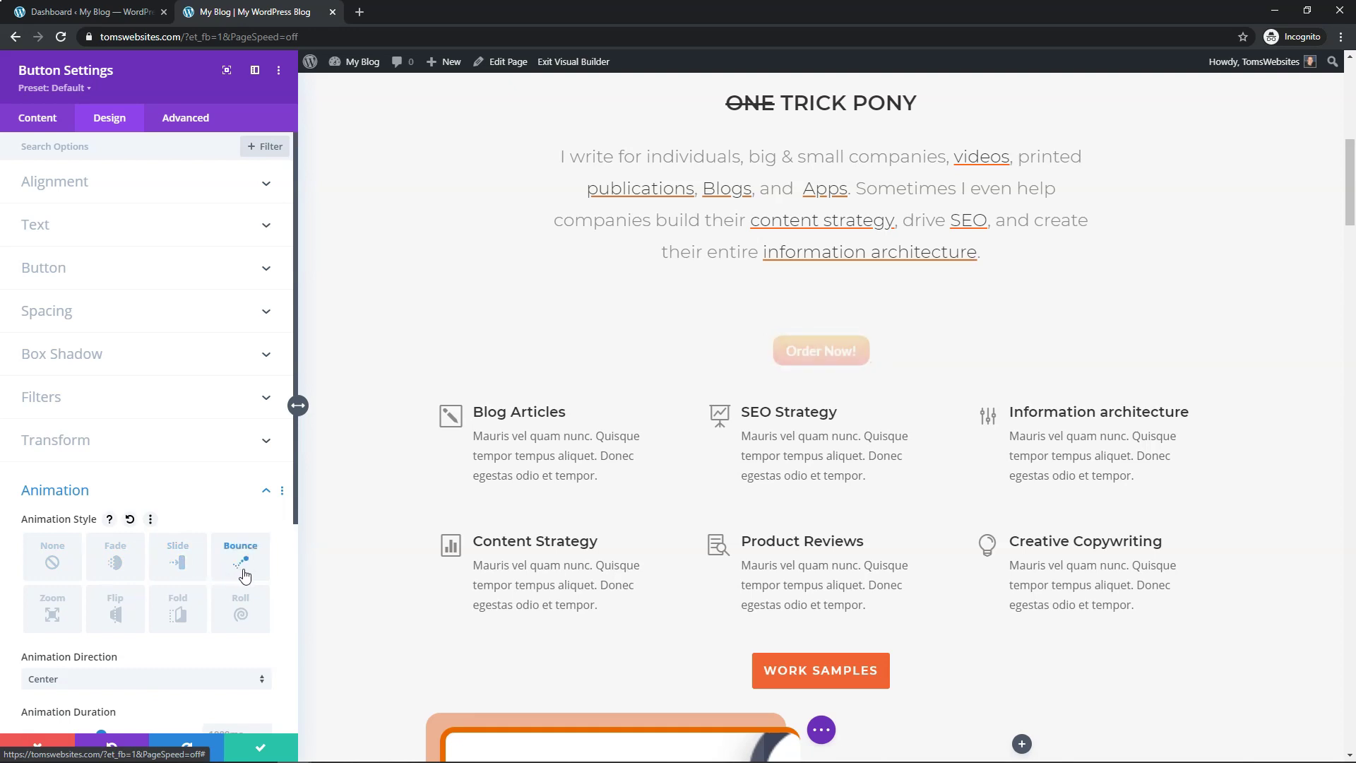
click(185, 617)
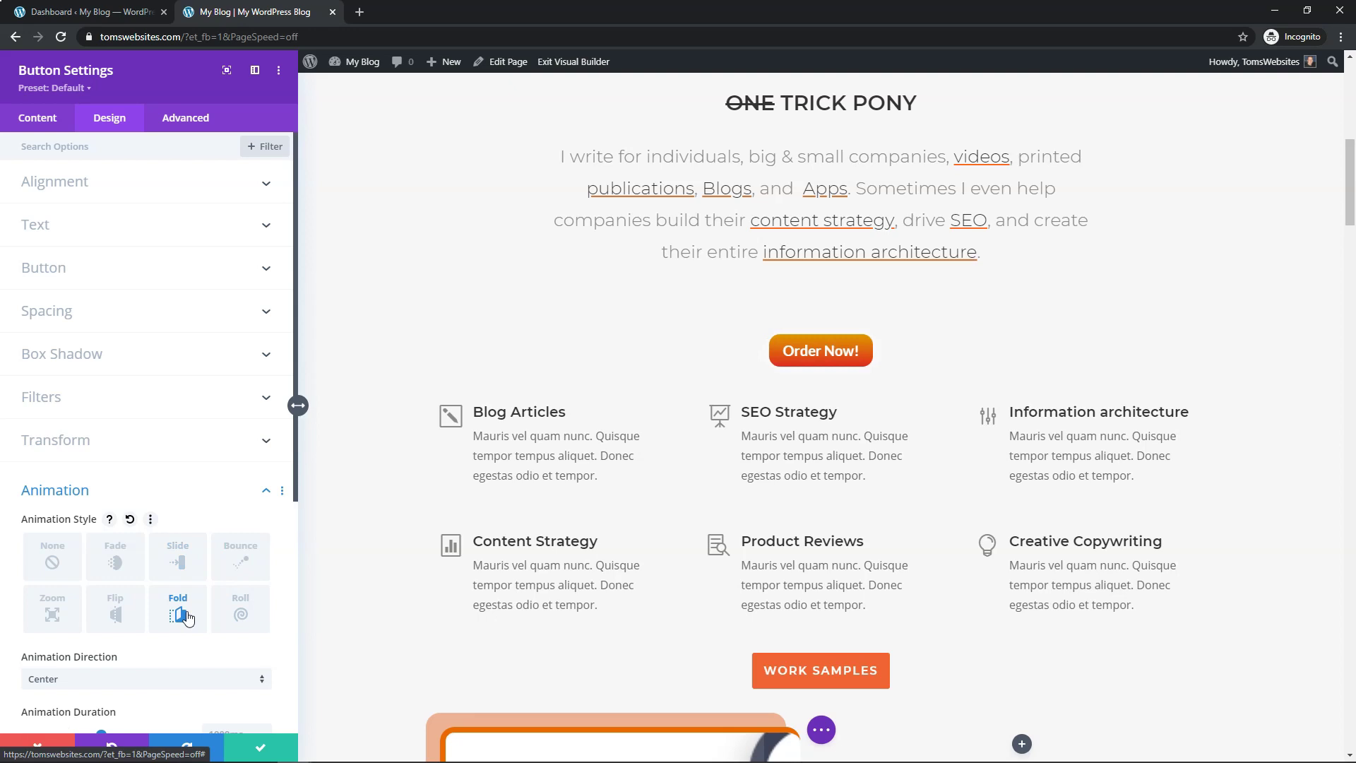
click(117, 615)
click(240, 616)
click(180, 561)
scroll(127, 529, down, 3)
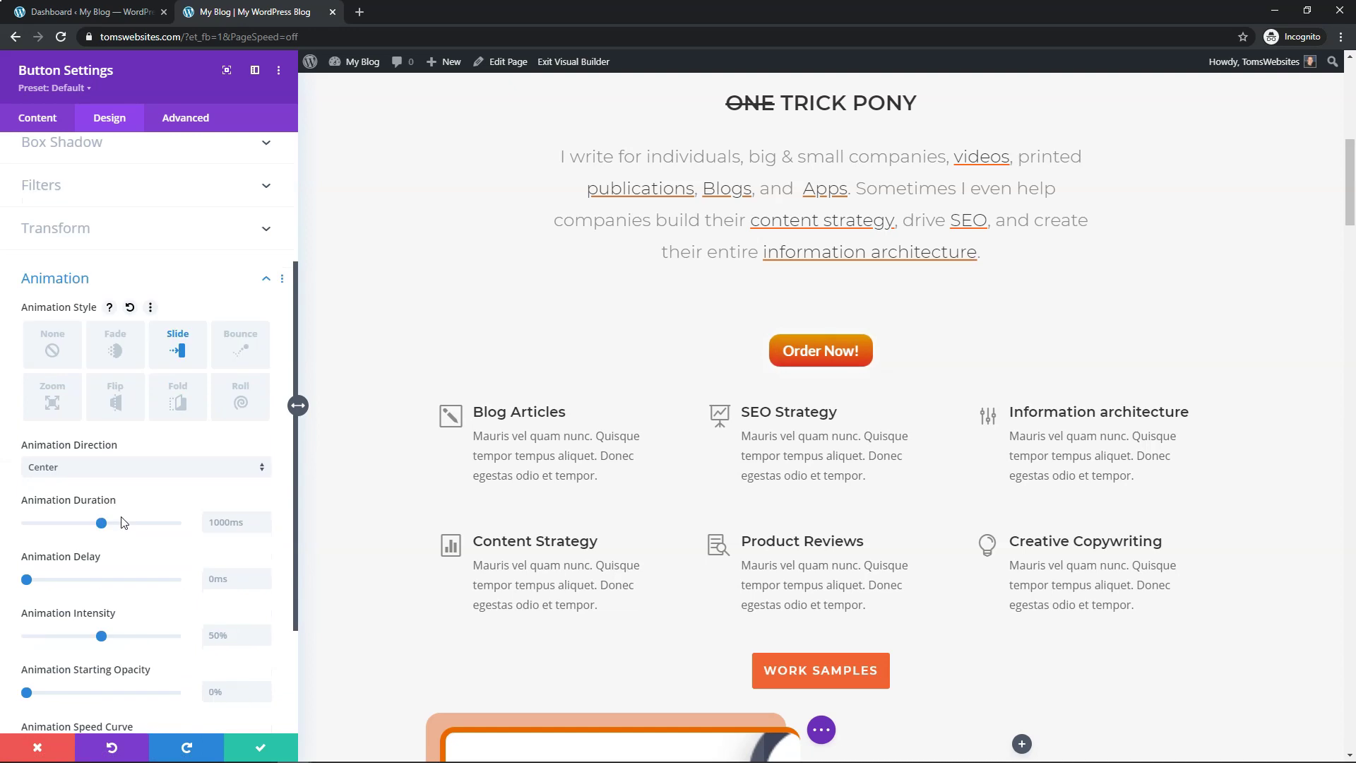
scroll(129, 514, down, 2)
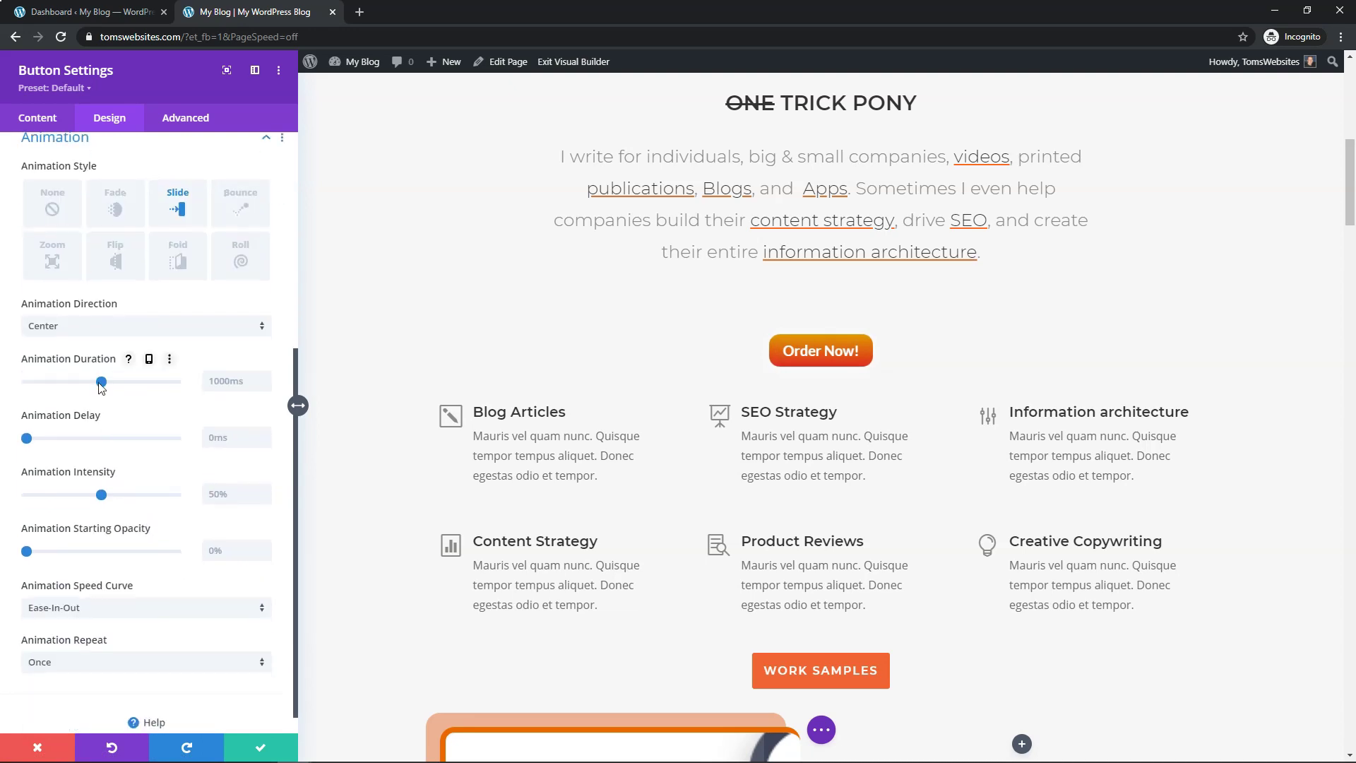
click(89, 330)
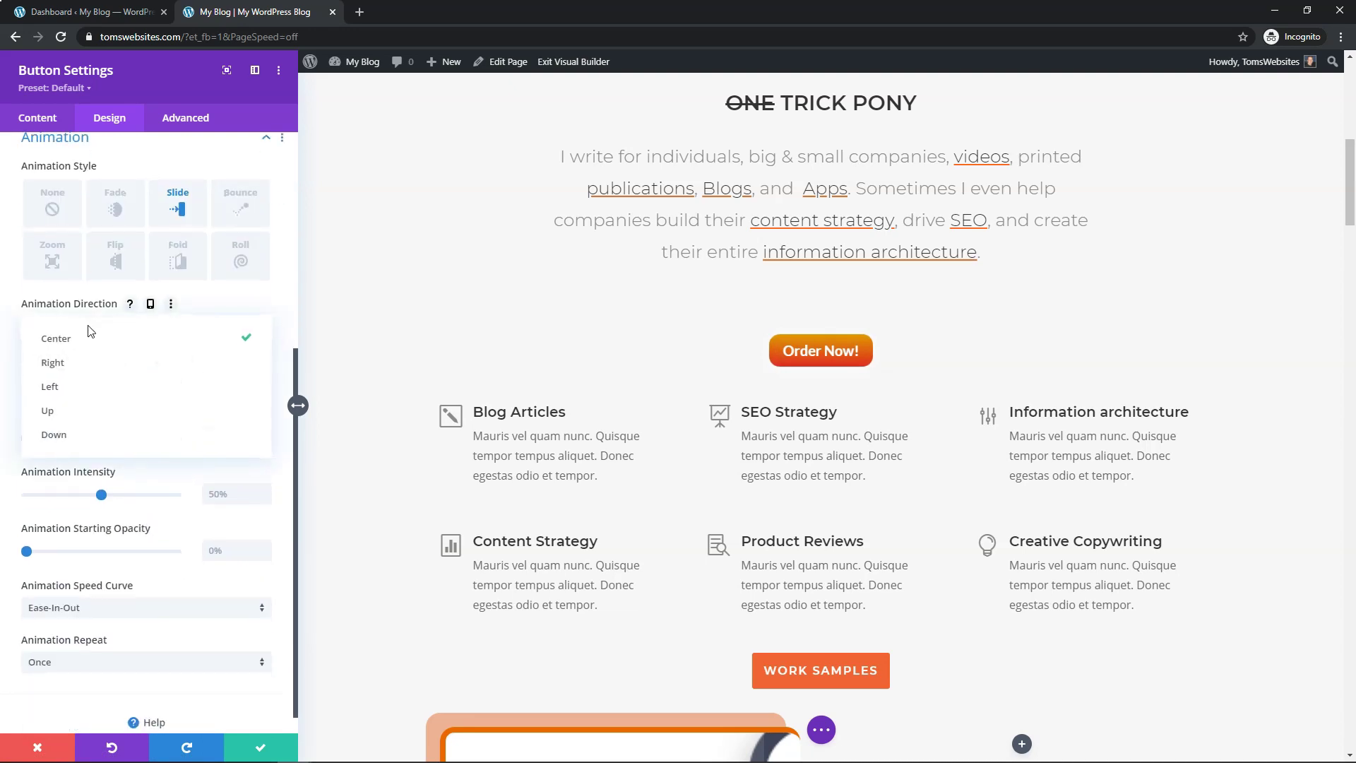
click(90, 371)
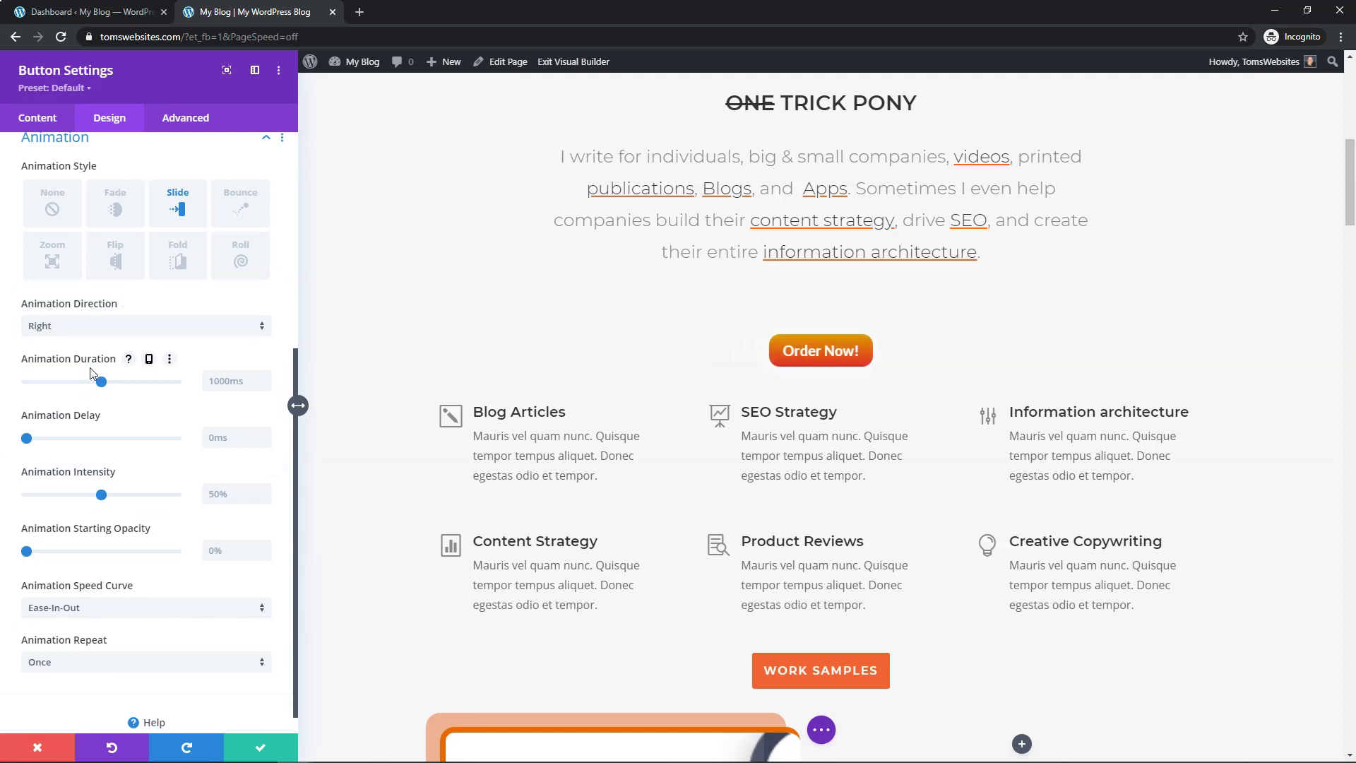
click(75, 328)
click(88, 409)
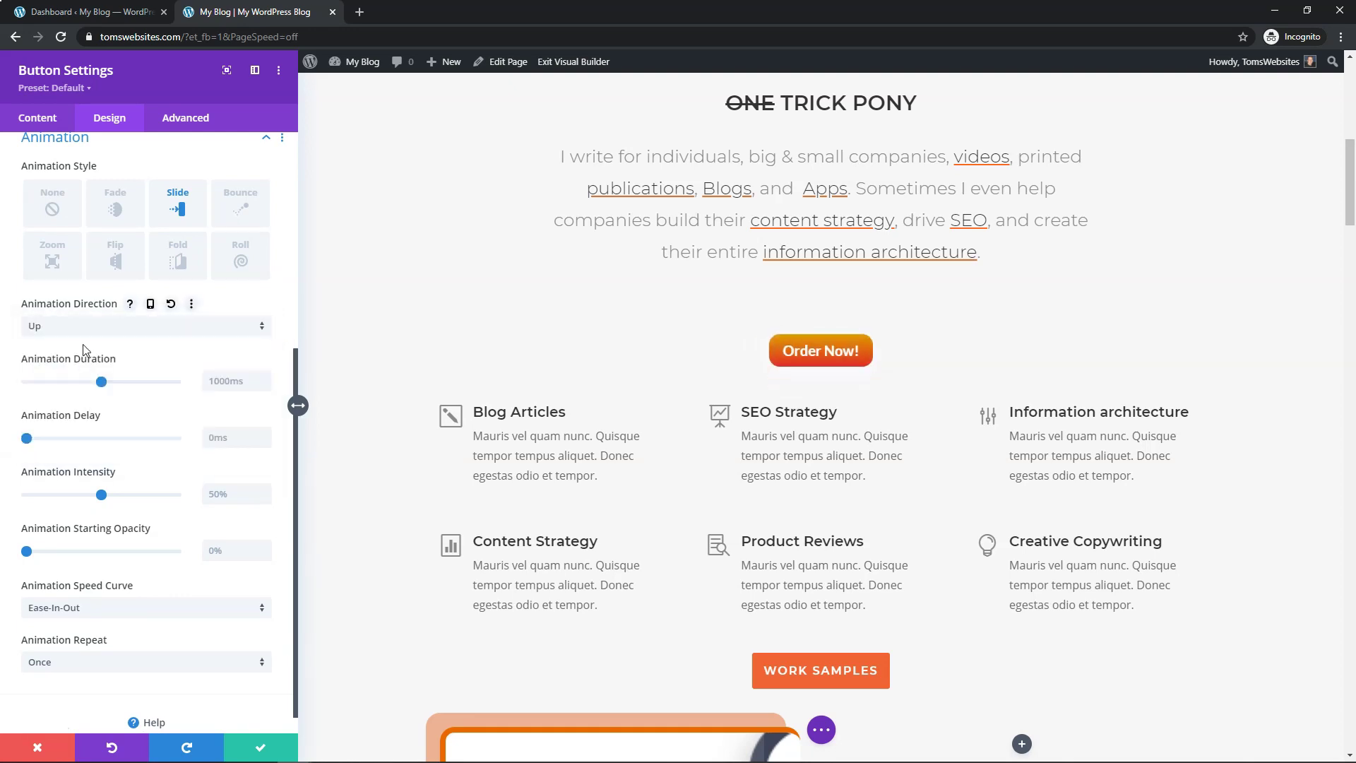
click(83, 326)
click(85, 433)
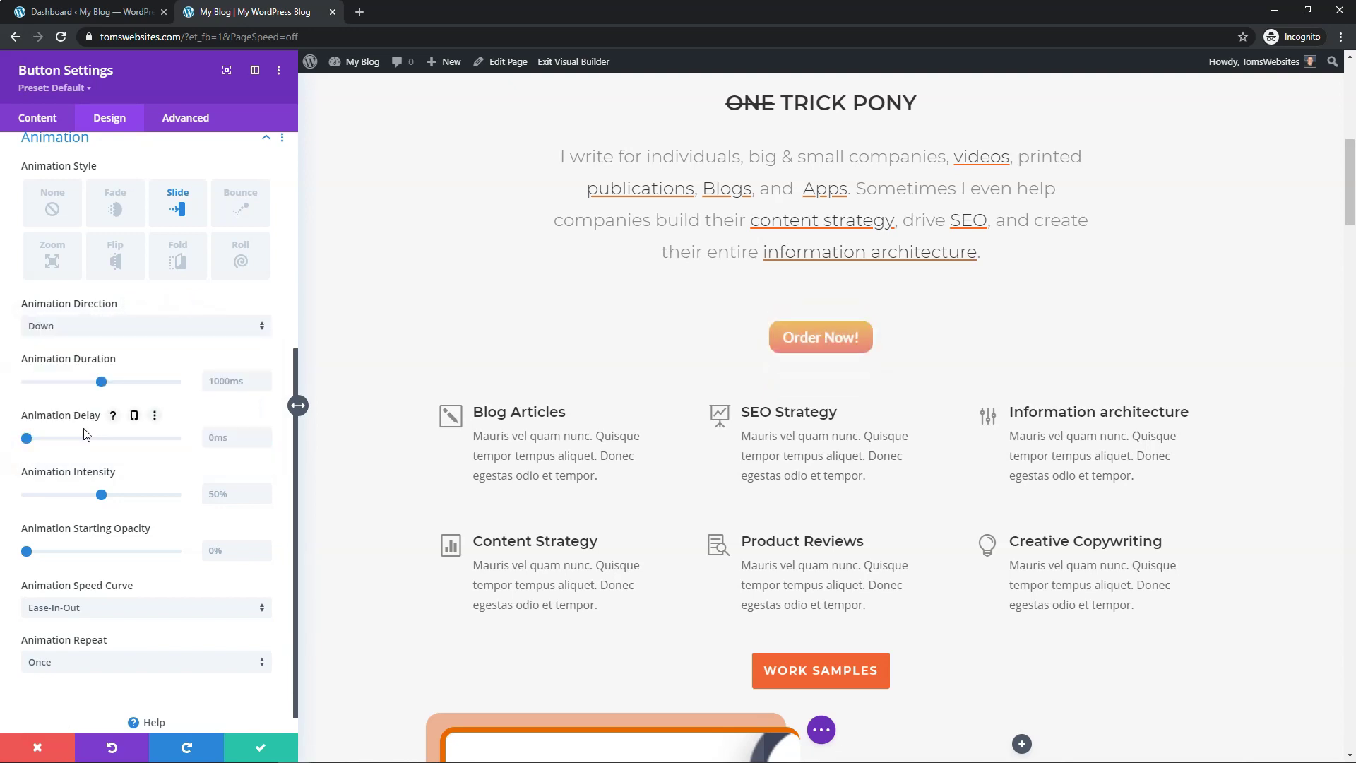
click(77, 329)
click(77, 339)
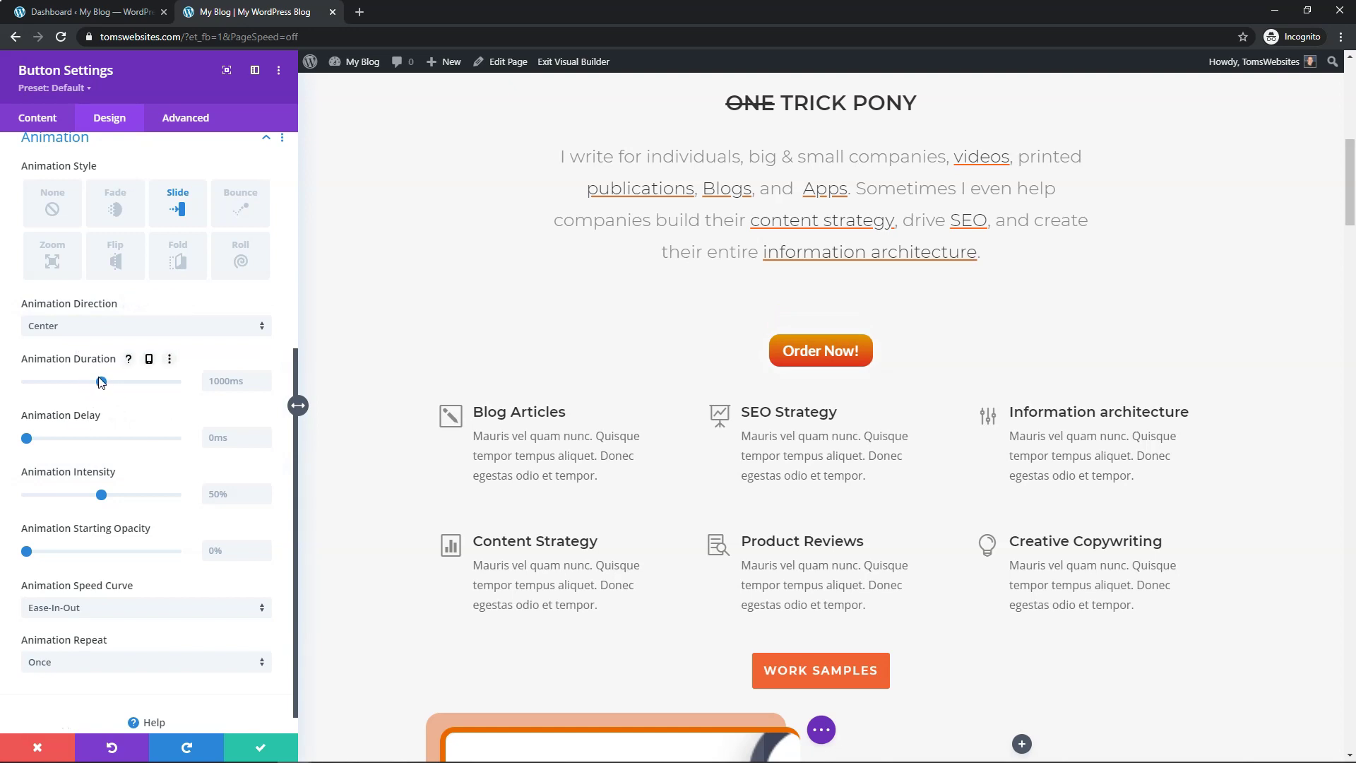
drag(103, 382, 188, 392)
drag(176, 384, 140, 387)
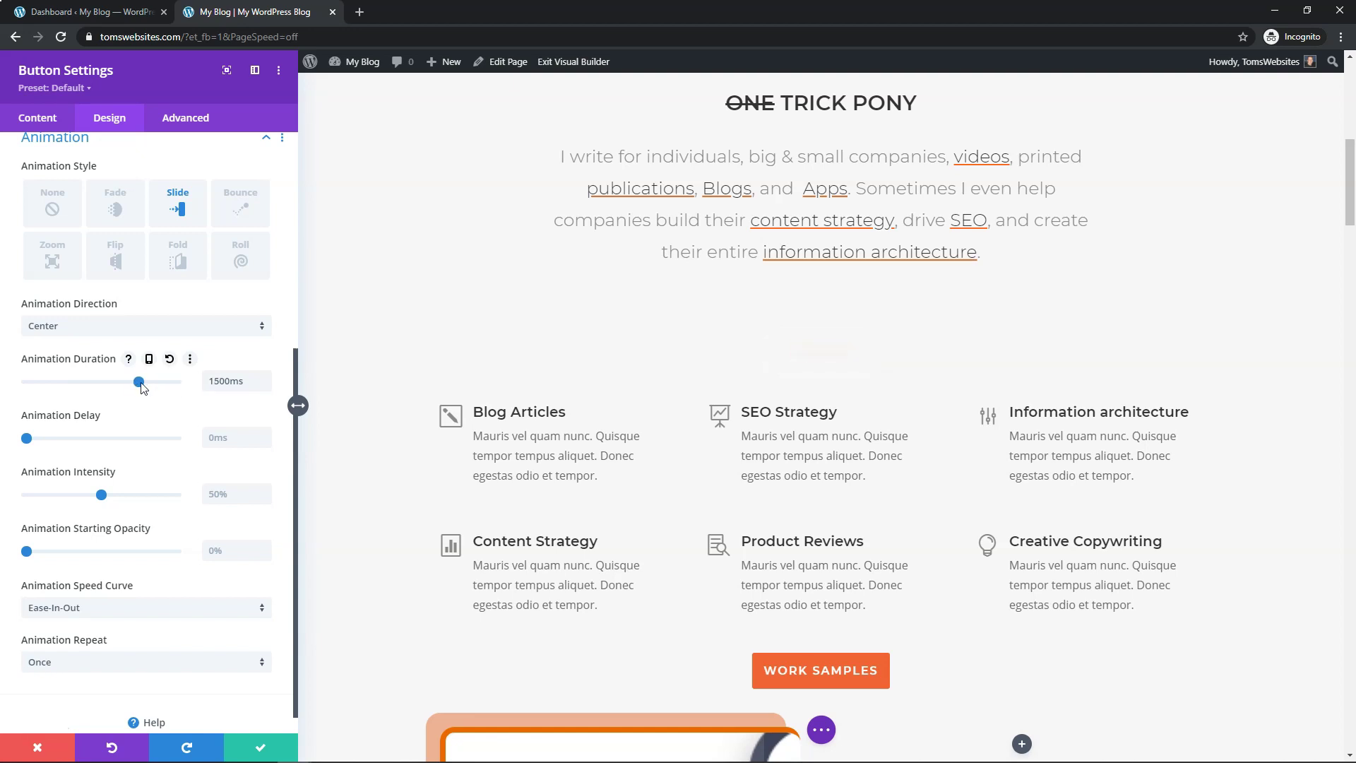
drag(141, 387, 104, 387)
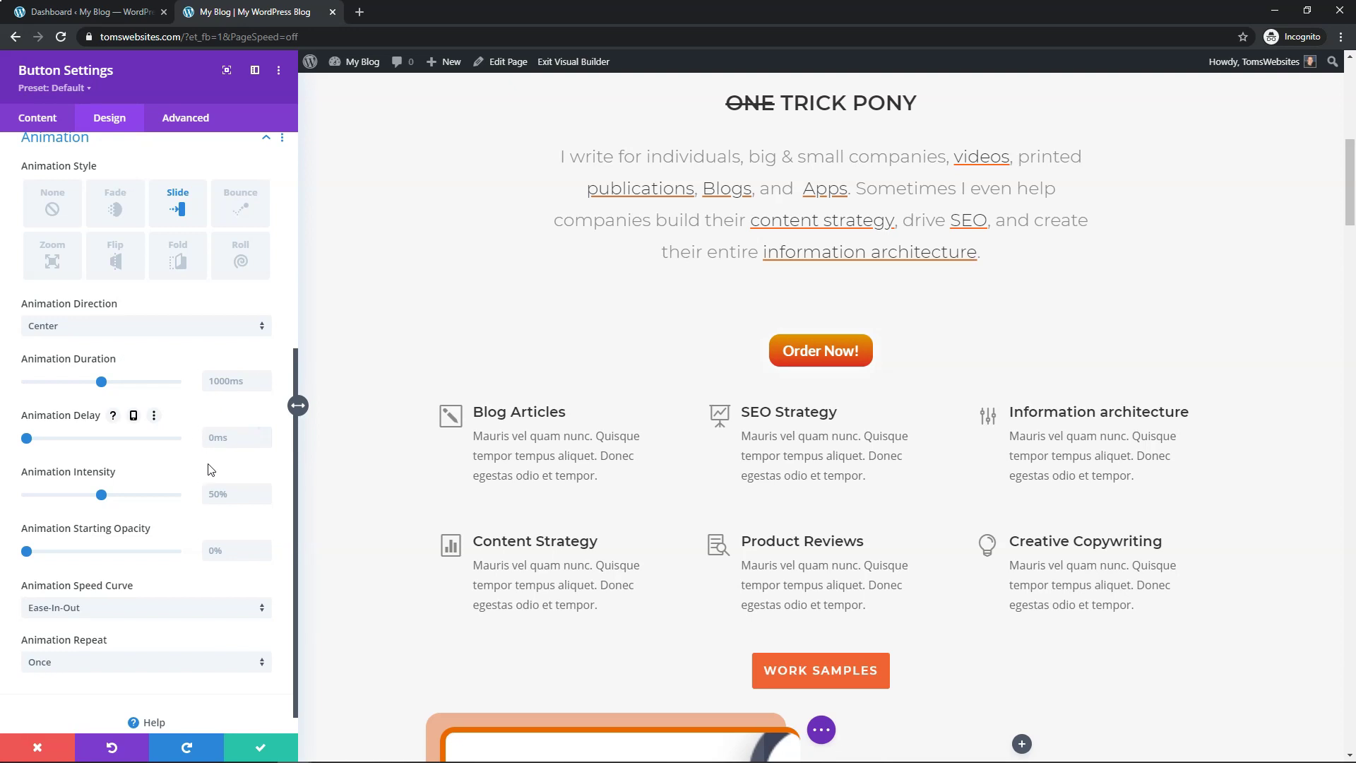
scroll(201, 467, down, 1)
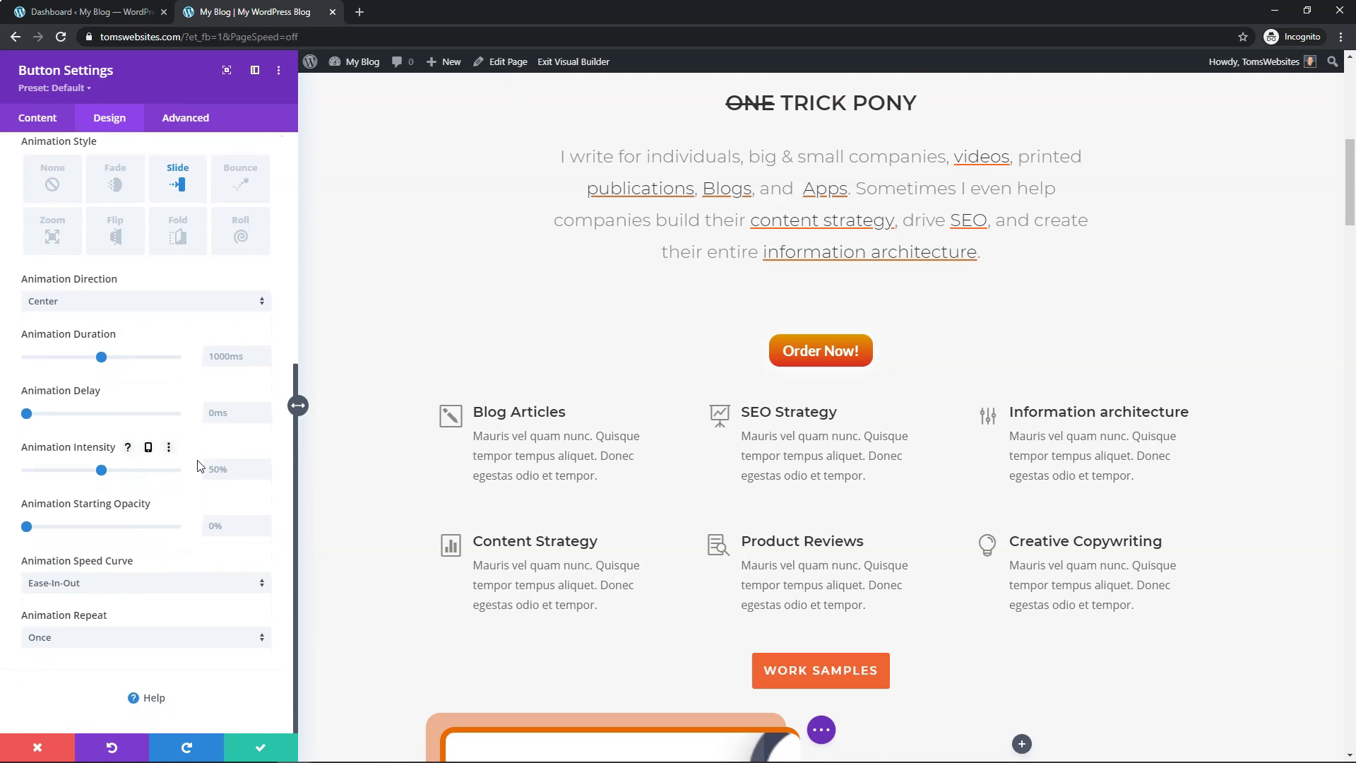
- Apply and close the Button module settings, then expand the page-level builder options
click(256, 748)
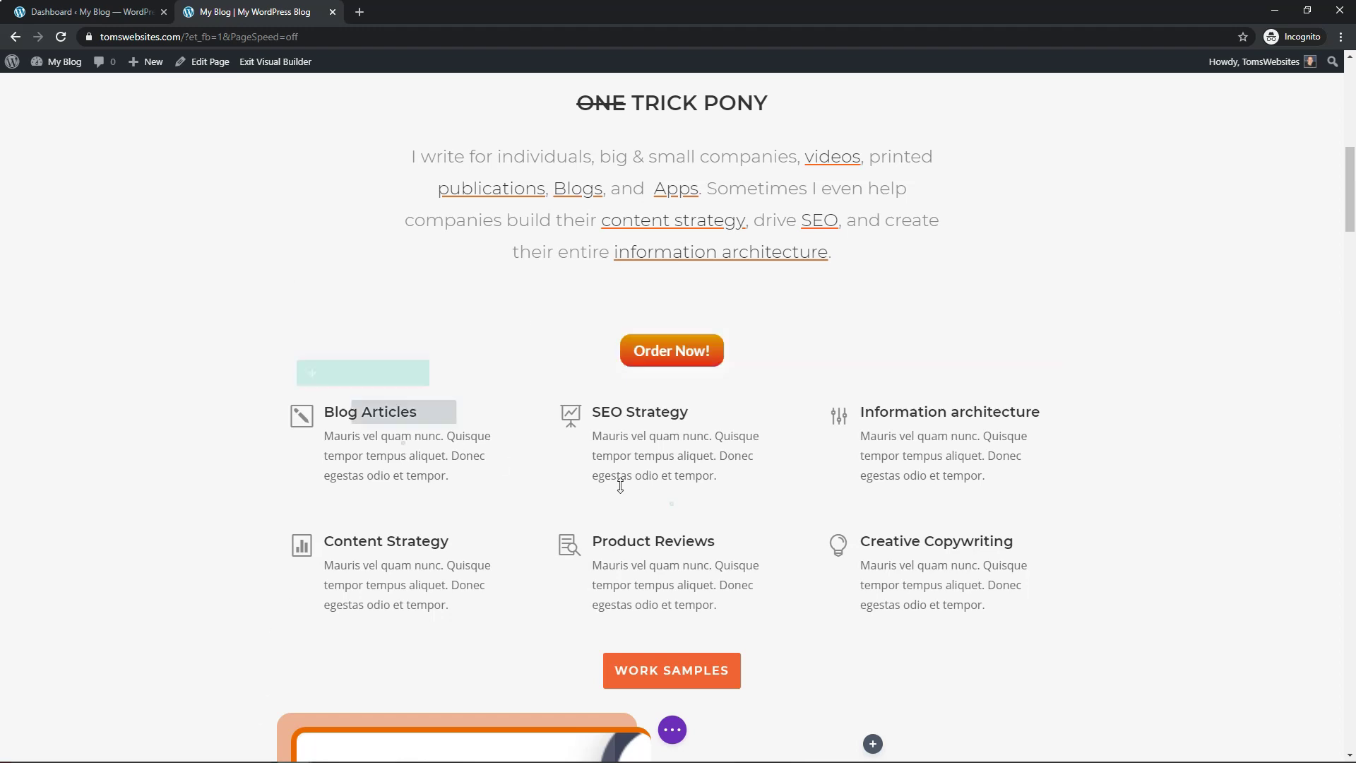
click(676, 728)
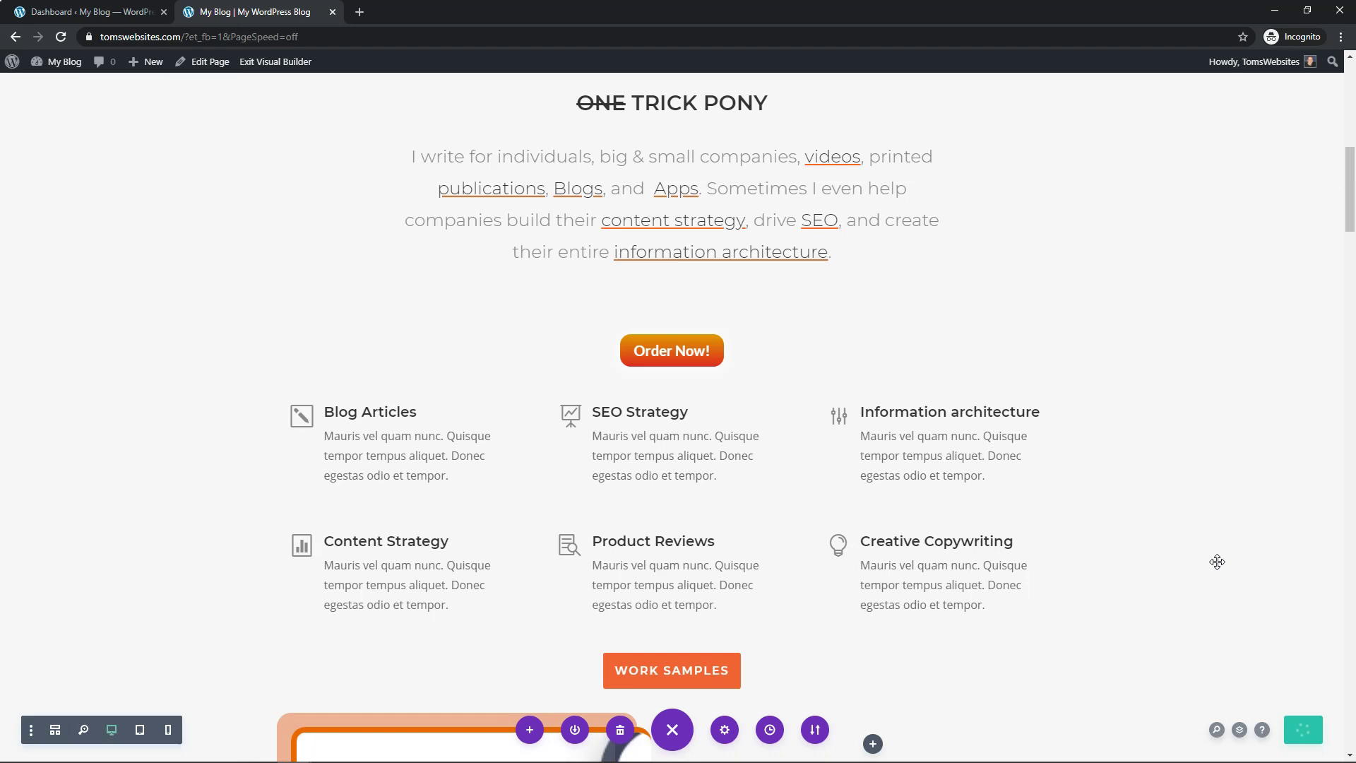
key(ctrl+l)
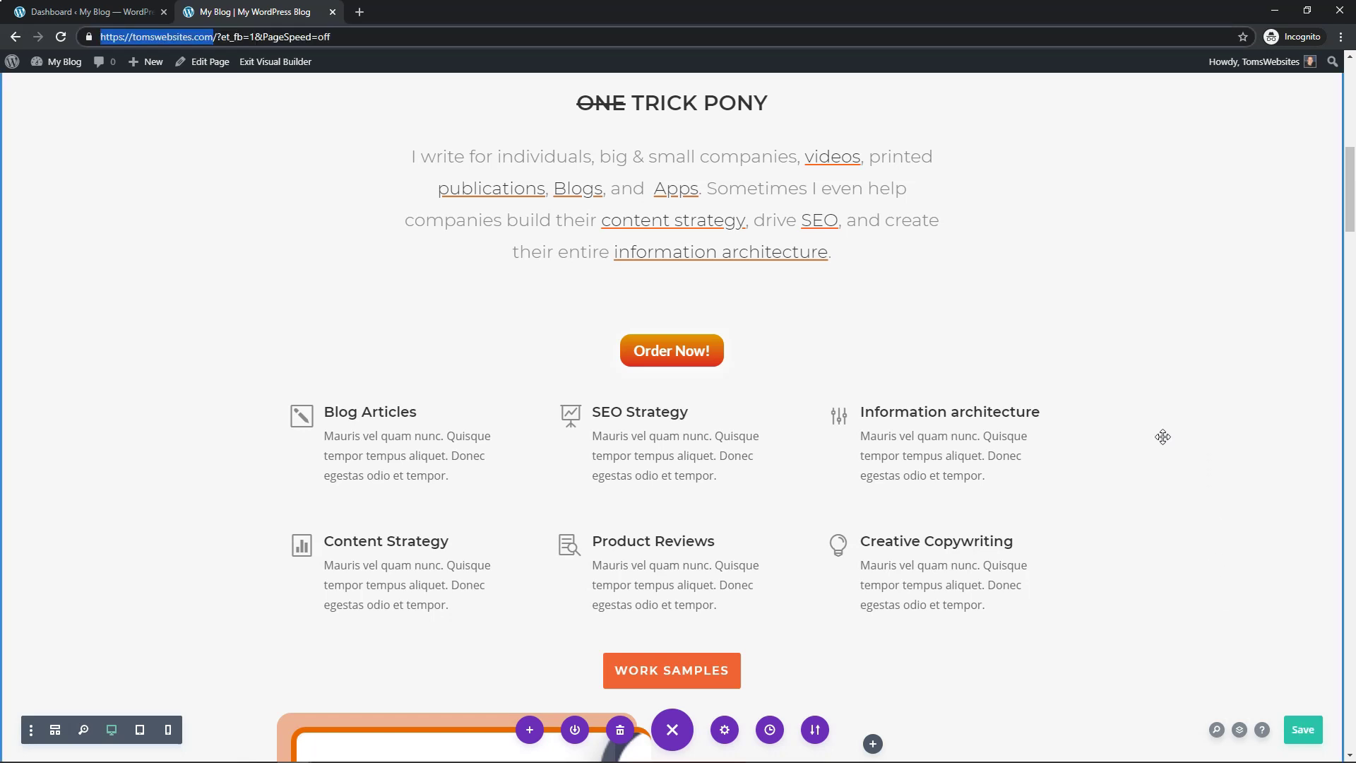